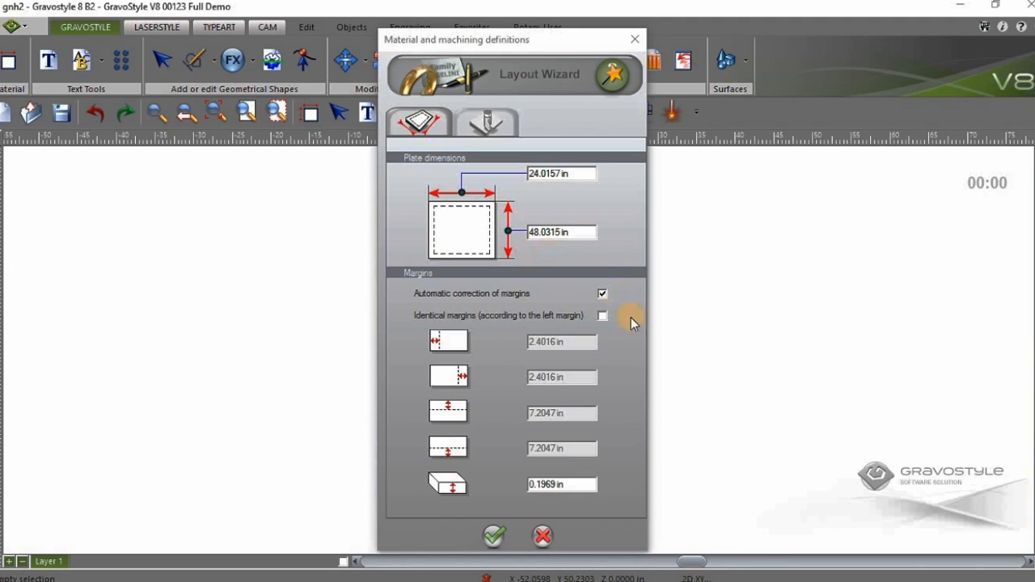
- Make all plate margins identical, set them to 0, and apply the plate definition, ready for selecting objects
{"action": "left_click", "coordinate": [601, 316]}
{"action": "double_click", "coordinate": [547, 340]}
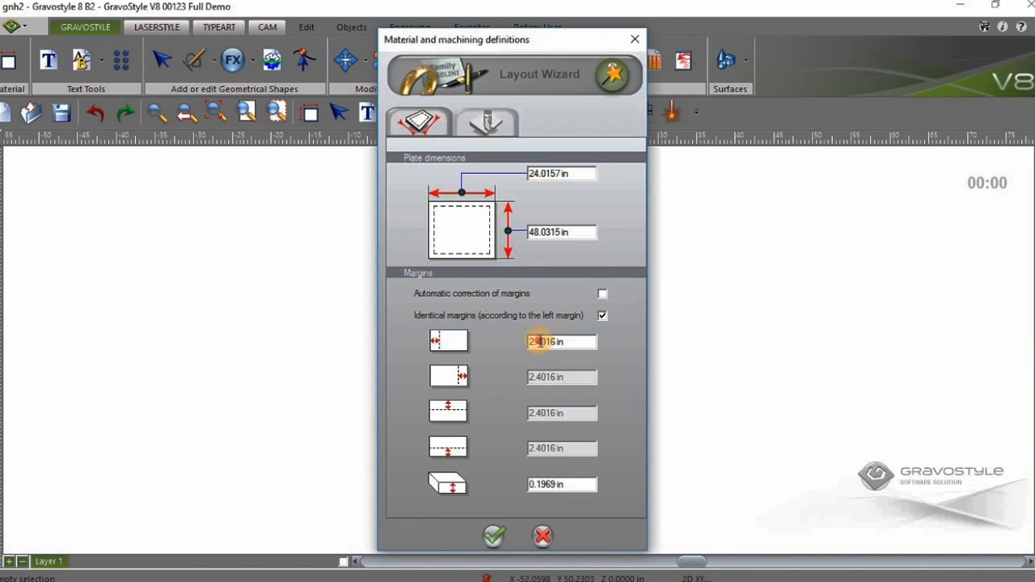
{"action": "type", "text": "0"}
{"action": "left_click", "coordinate": [495, 538]}
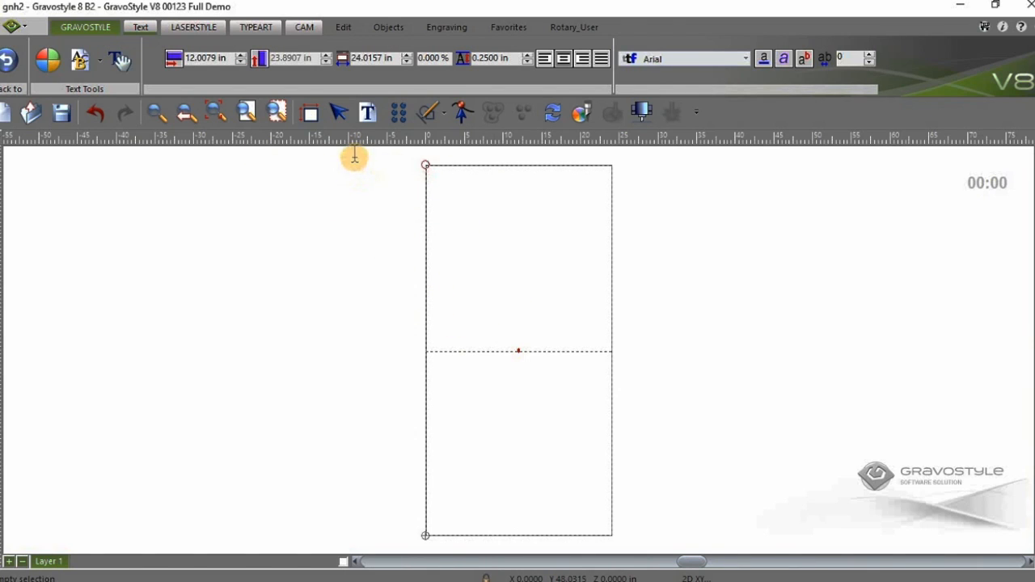
{"action": "left_click", "coordinate": [339, 110]}
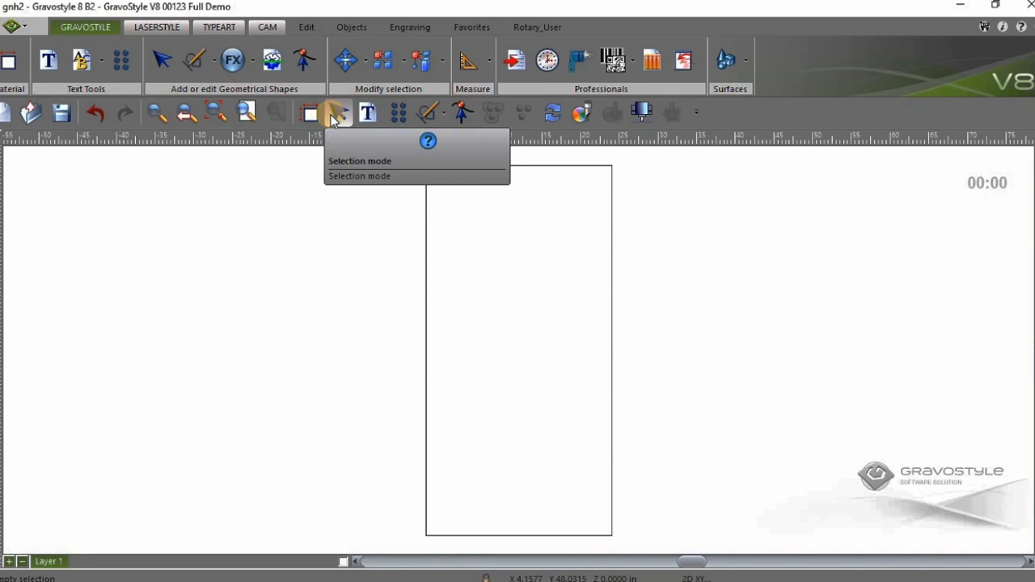
- Import "i30.2 BOH Utility Plaque.ai" with segments combined and autoconnected and the artwork moved to the origin
{"action": "left_click", "coordinate": [516, 60]}
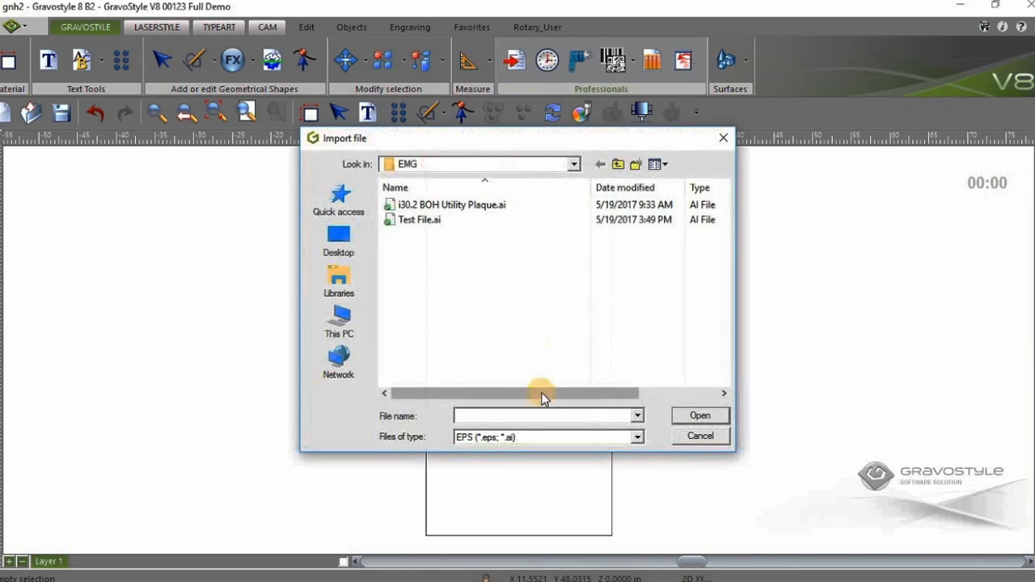
{"action": "left_click", "coordinate": [443, 207]}
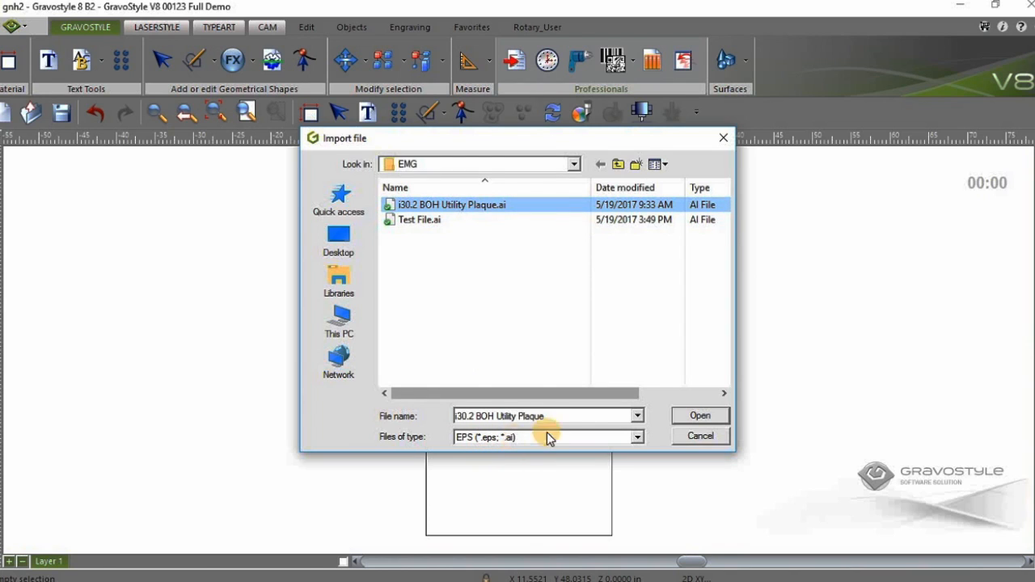
{"action": "left_click", "coordinate": [700, 417]}
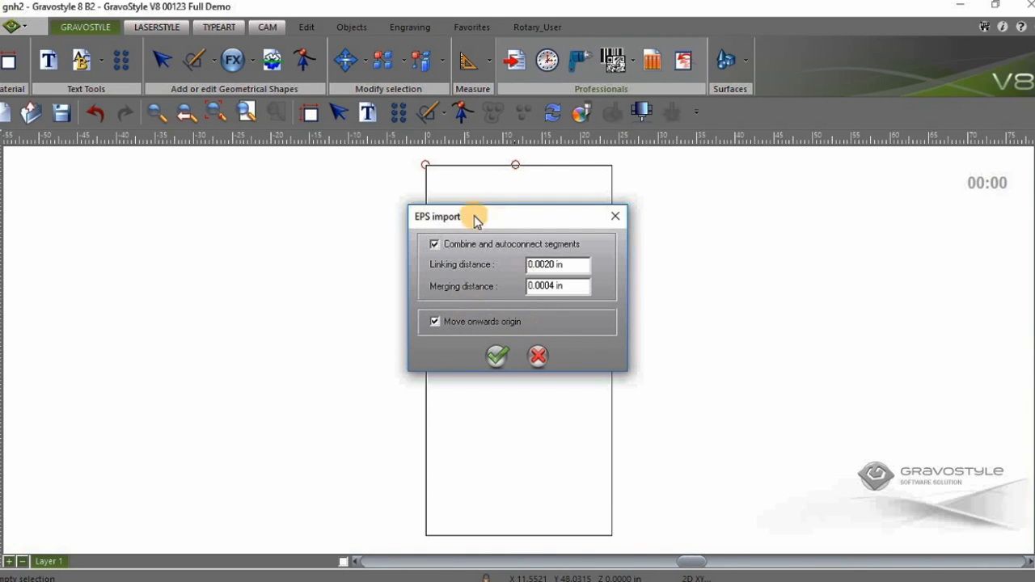
{"action": "left_click", "coordinate": [497, 358]}
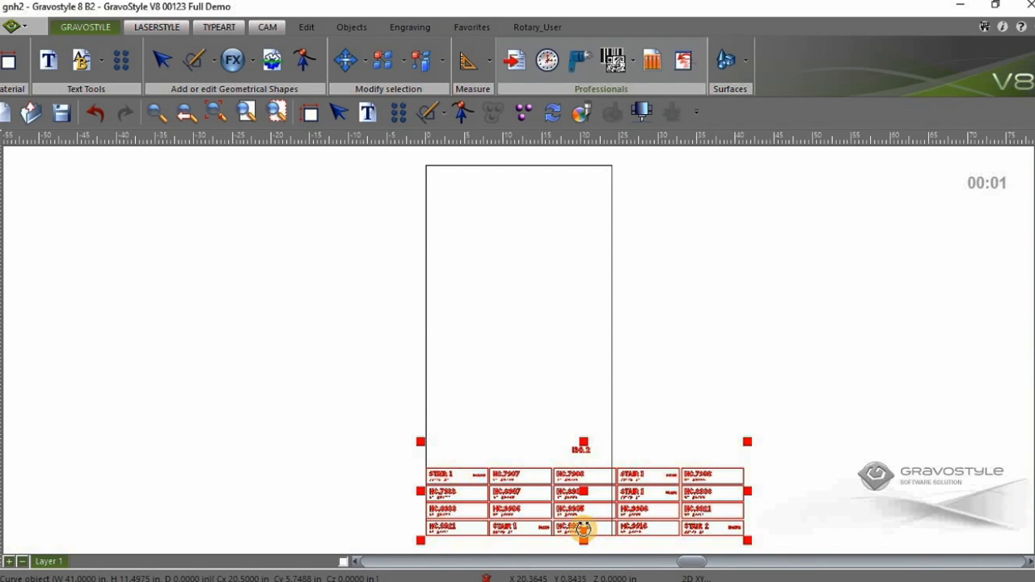
- Rotate the imported plaque artwork 90° clockwise and move it into the plate's upper-left corner
{"action": "left_click_drag", "start_coordinate": [583, 528], "coordinate": [514, 492]}
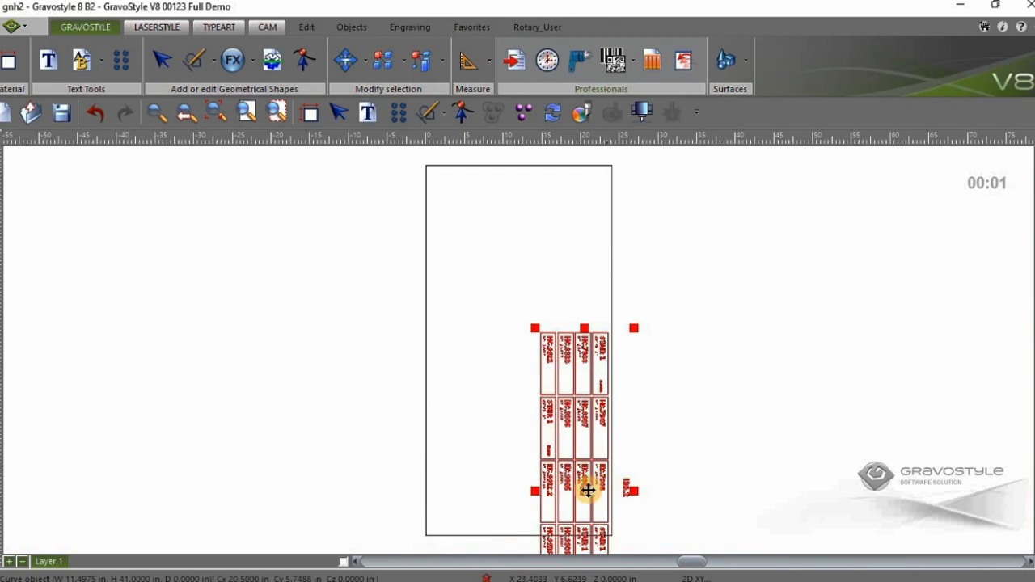
{"action": "left_click_drag", "start_coordinate": [566, 460], "coordinate": [474, 326]}
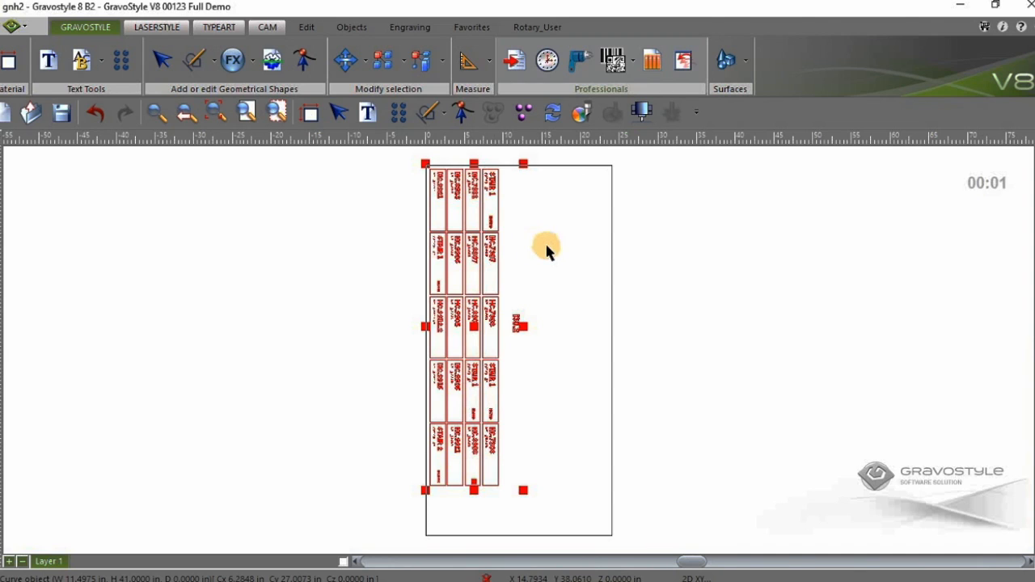
- Ungroup the plaque artwork and delete the "i30.2" label beside the plaques
{"action": "left_click", "coordinate": [524, 112]}
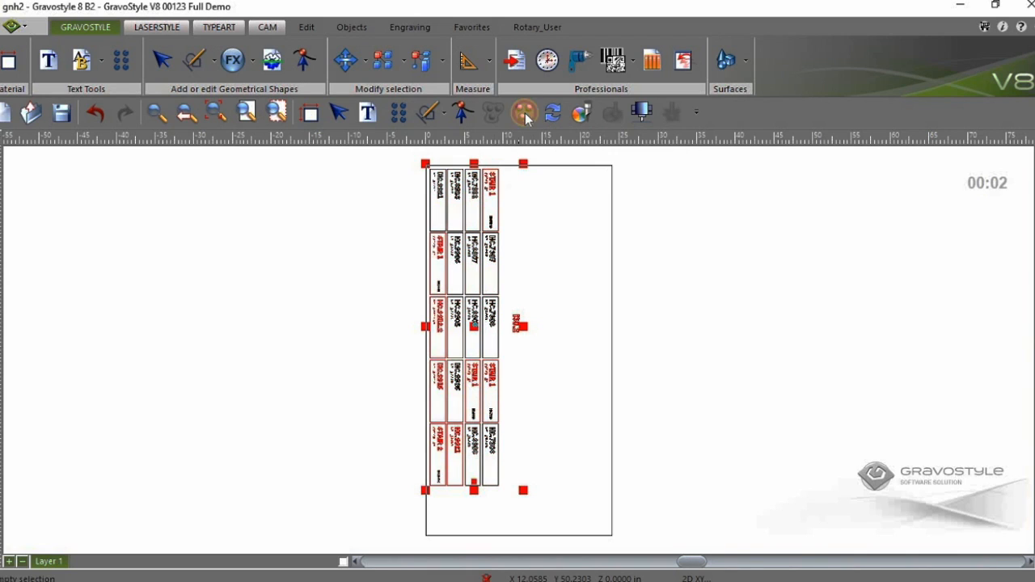
{"action": "left_click_drag", "start_coordinate": [558, 285], "coordinate": [505, 363]}
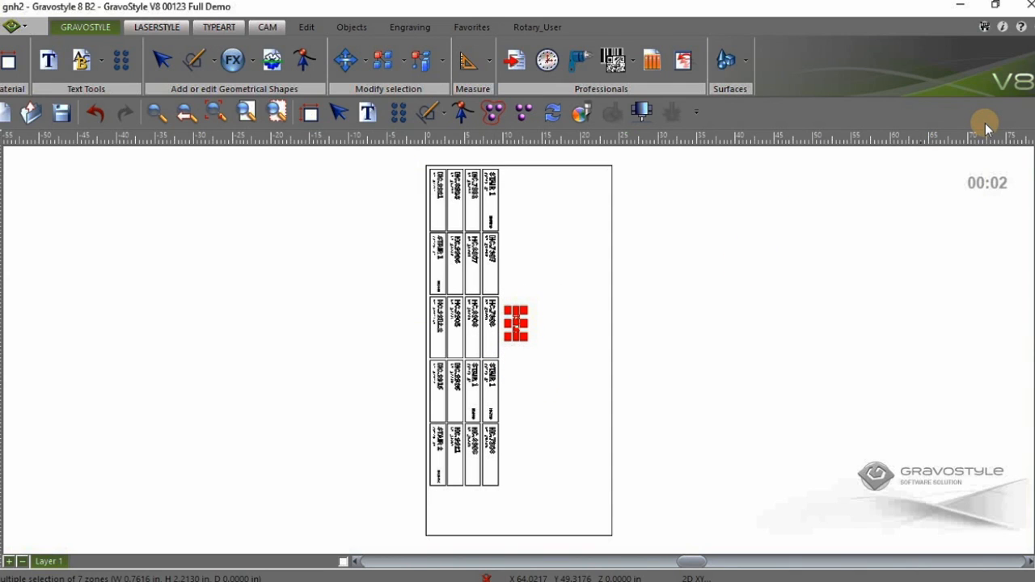
{"action": "key", "text": "Delete"}
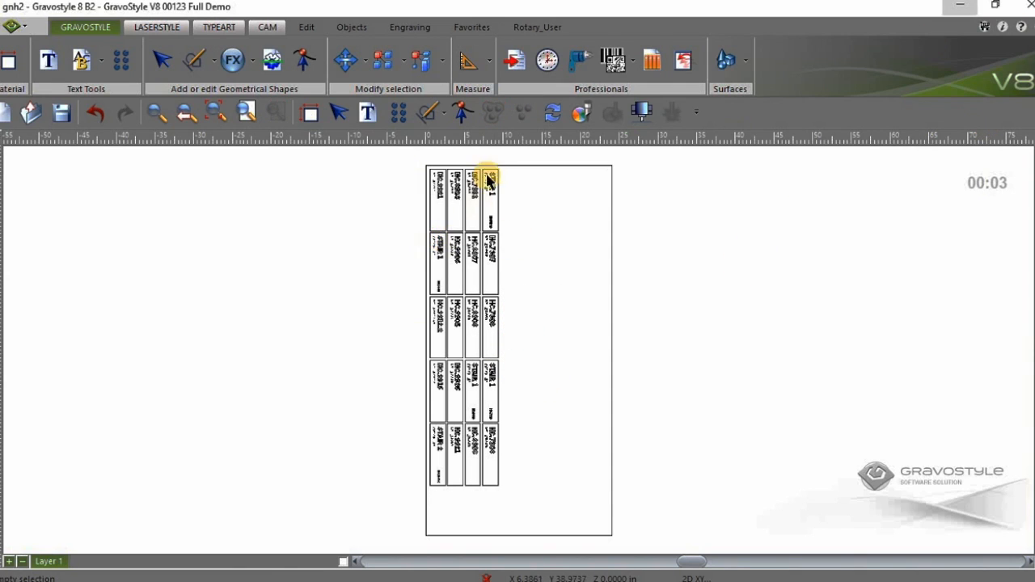
- Select the rectangular borders of all plaques in the five rows, without their text and braille, and group them
{"action": "scroll", "coordinate": [442, 234], "scroll_direction": "up", "scroll_amount": 1}
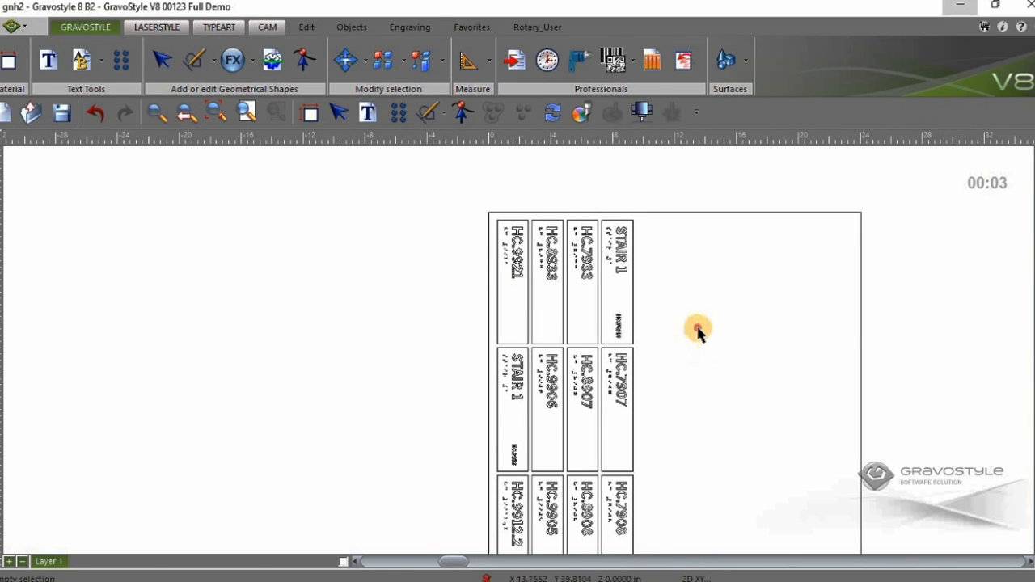
{"action": "scroll", "coordinate": [636, 289], "scroll_direction": "up", "scroll_amount": 1}
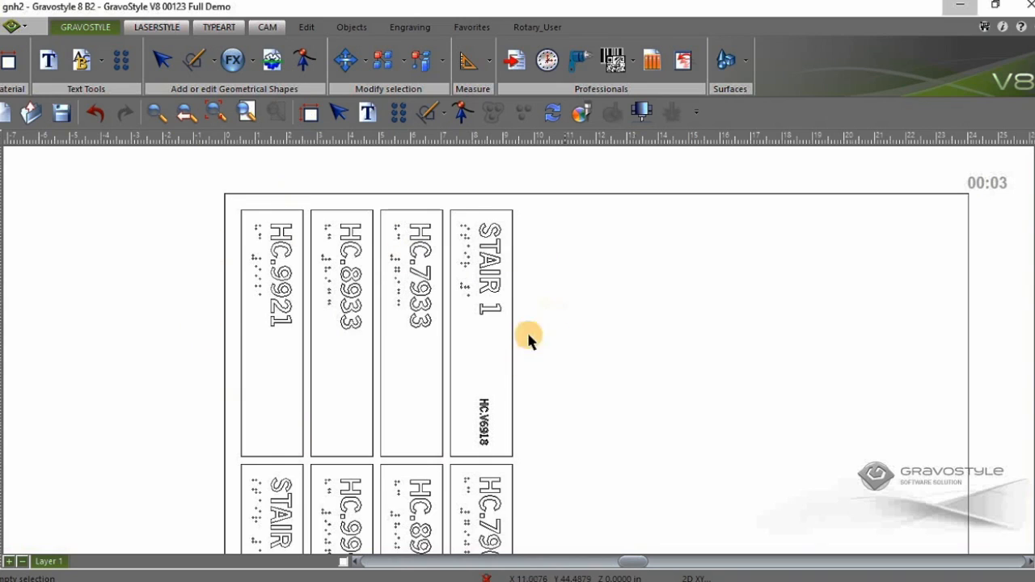
{"action": "left_click", "coordinate": [239, 337]}
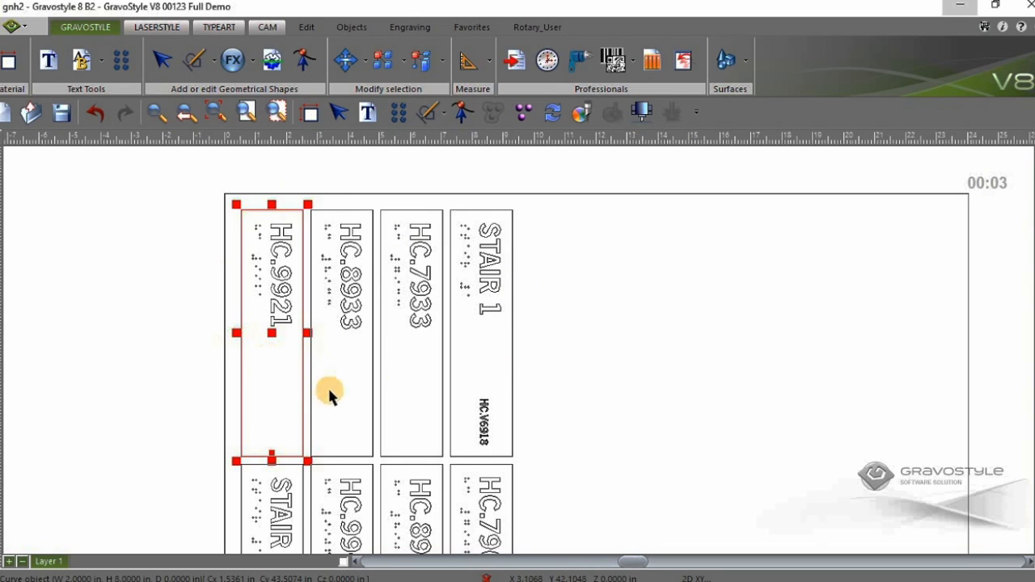
{"action": "left_click", "coordinate": [312, 408], "text": "shift"}
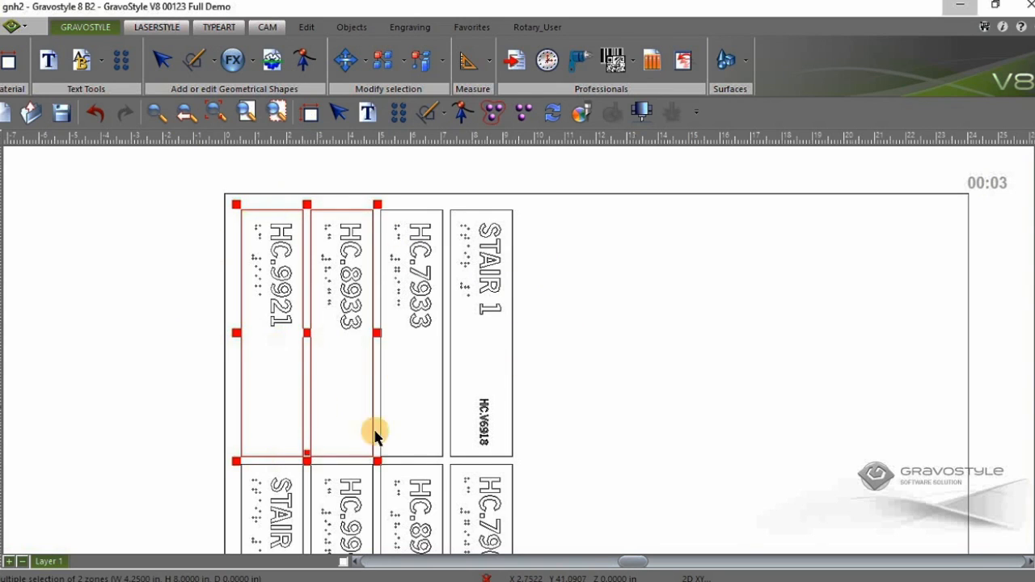
{"action": "left_click", "coordinate": [387, 401], "text": "shift"}
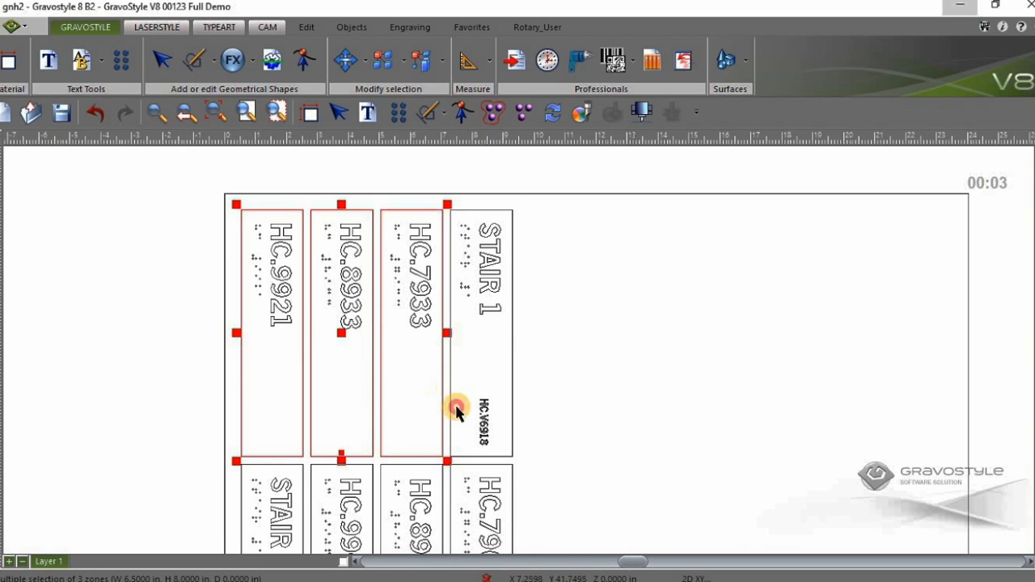
{"action": "left_click", "coordinate": [459, 404], "text": "shift"}
{"action": "left_click", "coordinate": [382, 477], "text": "shift"}
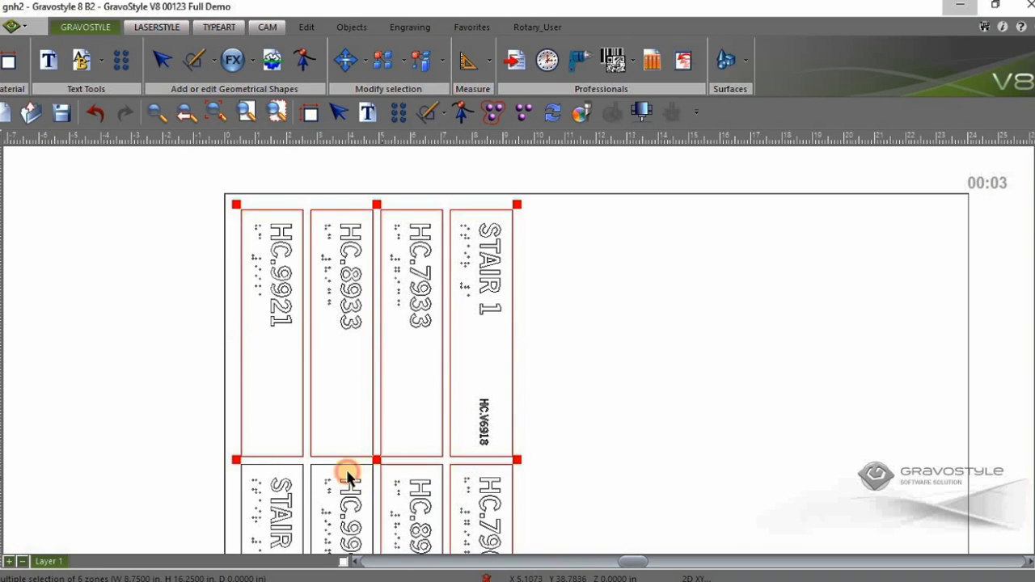
{"action": "left_click", "coordinate": [312, 475], "text": "shift"}
{"action": "left_click", "coordinate": [300, 482], "text": "shift"}
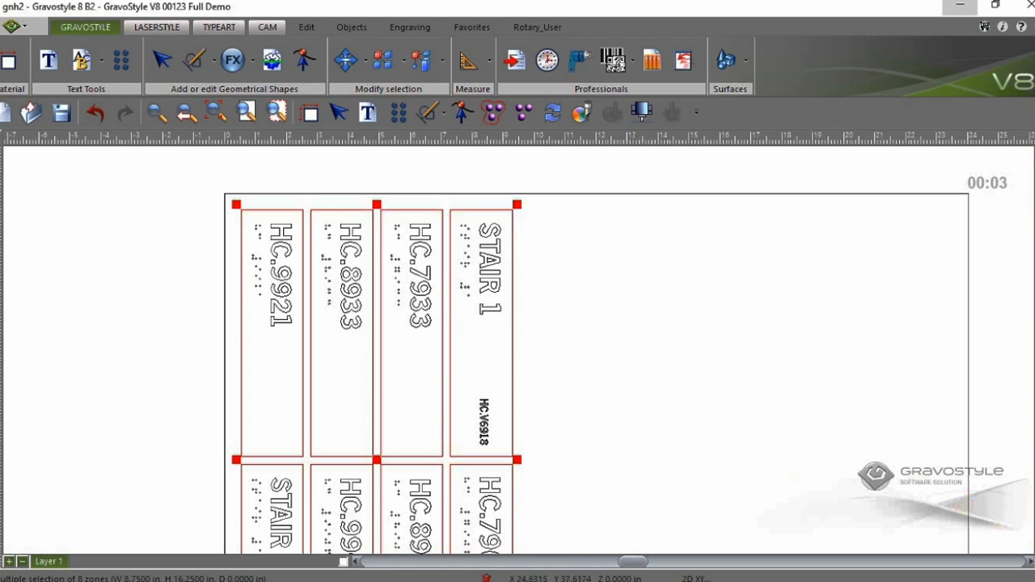
{"action": "scroll", "coordinate": [598, 256], "scroll_direction": "down", "scroll_amount": 15}
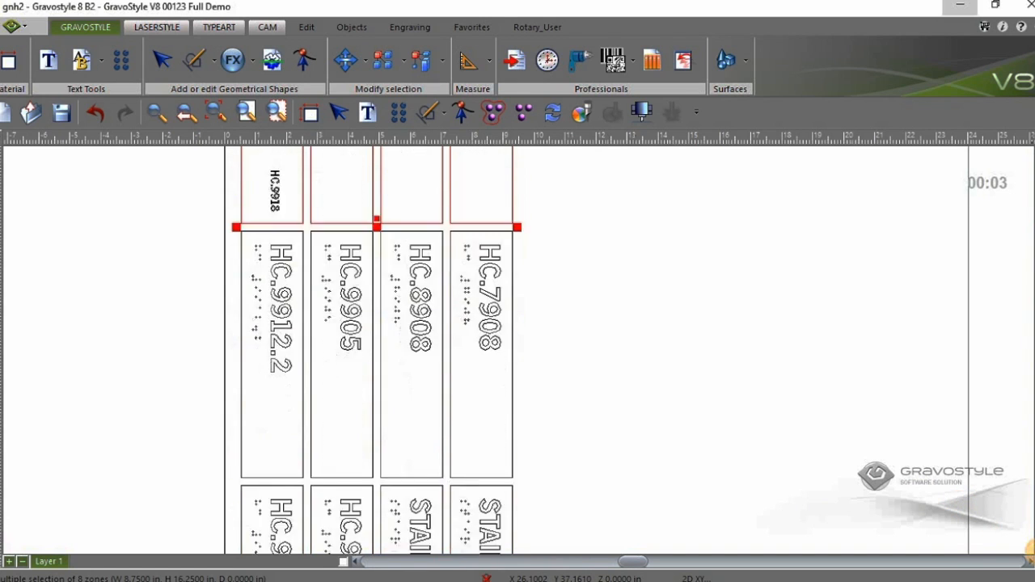
{"action": "left_click", "coordinate": [501, 224], "text": "shift"}
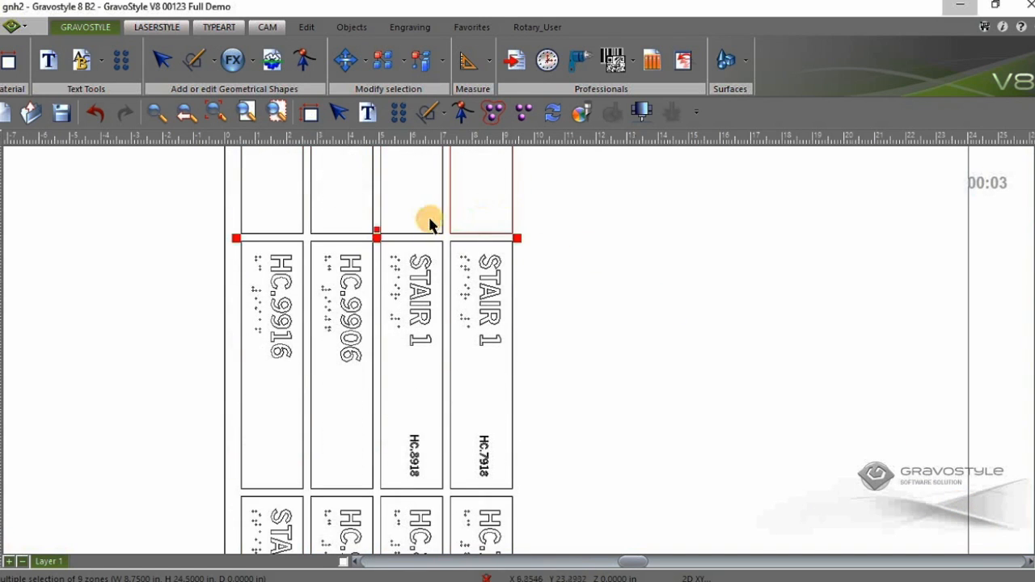
{"action": "left_click", "coordinate": [393, 222], "text": "shift"}
{"action": "left_click", "coordinate": [317, 209], "text": "shift"}
{"action": "left_click", "coordinate": [296, 203], "text": "shift"}
{"action": "left_click", "coordinate": [301, 290], "text": "shift"}
{"action": "left_click", "coordinate": [334, 266], "text": "shift"}
{"action": "left_click", "coordinate": [428, 261], "text": "shift"}
{"action": "left_click", "coordinate": [453, 263], "text": "shift"}
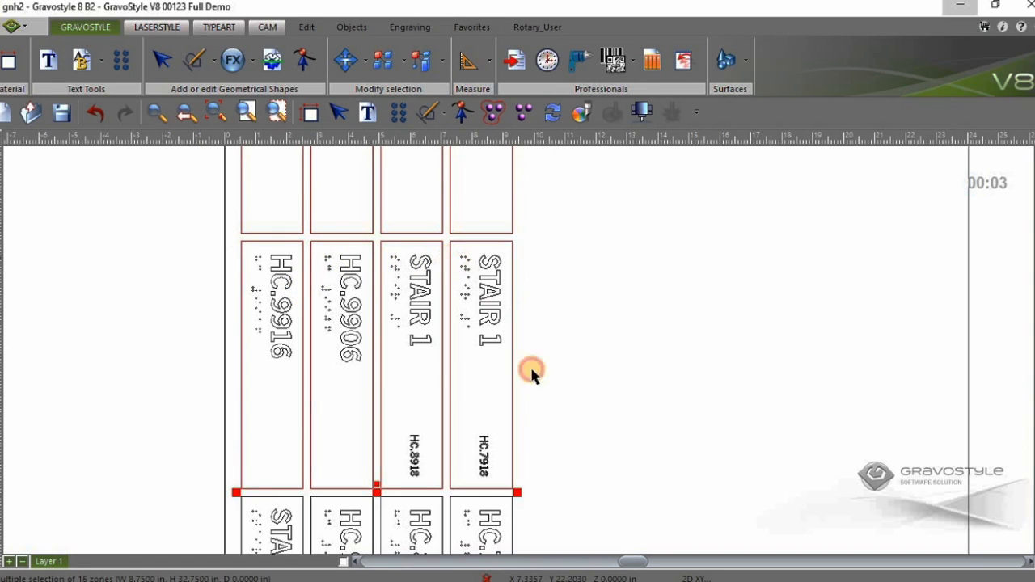
{"action": "left_click", "coordinate": [505, 514], "text": "shift"}
{"action": "left_click", "coordinate": [404, 513], "text": "shift"}
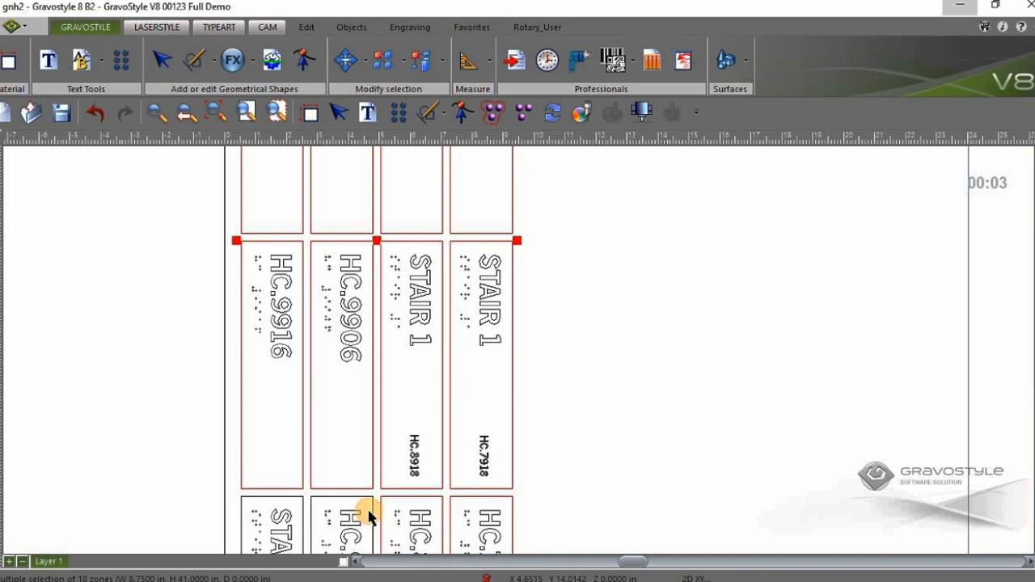
{"action": "left_click", "coordinate": [370, 509], "text": "shift"}
{"action": "left_click", "coordinate": [296, 511], "text": "shift"}
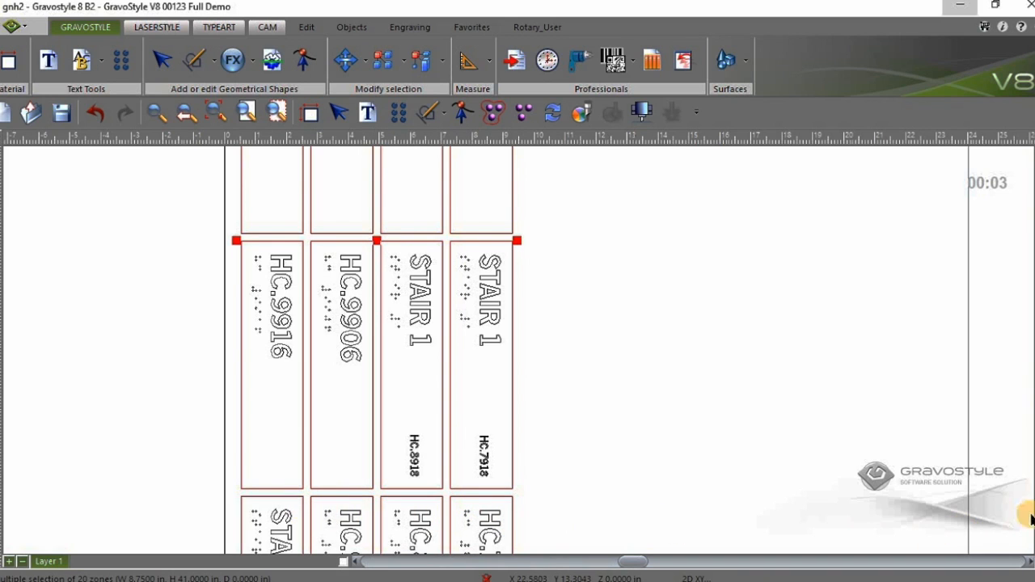
{"action": "scroll", "coordinate": [1002, 390], "scroll_direction": "down", "scroll_amount": 8}
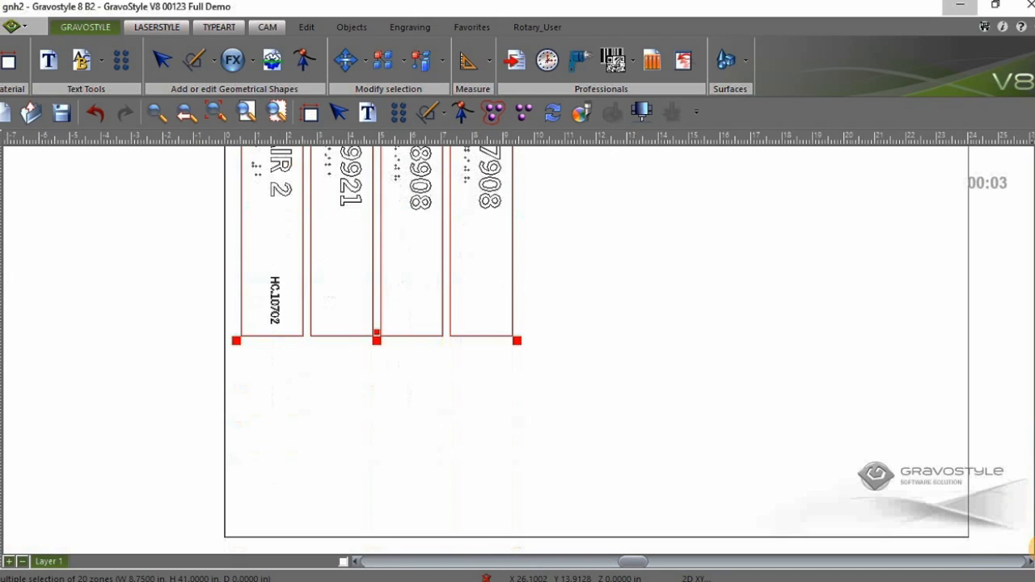
{"action": "scroll", "coordinate": [569, 258], "scroll_direction": "down", "scroll_amount": 1}
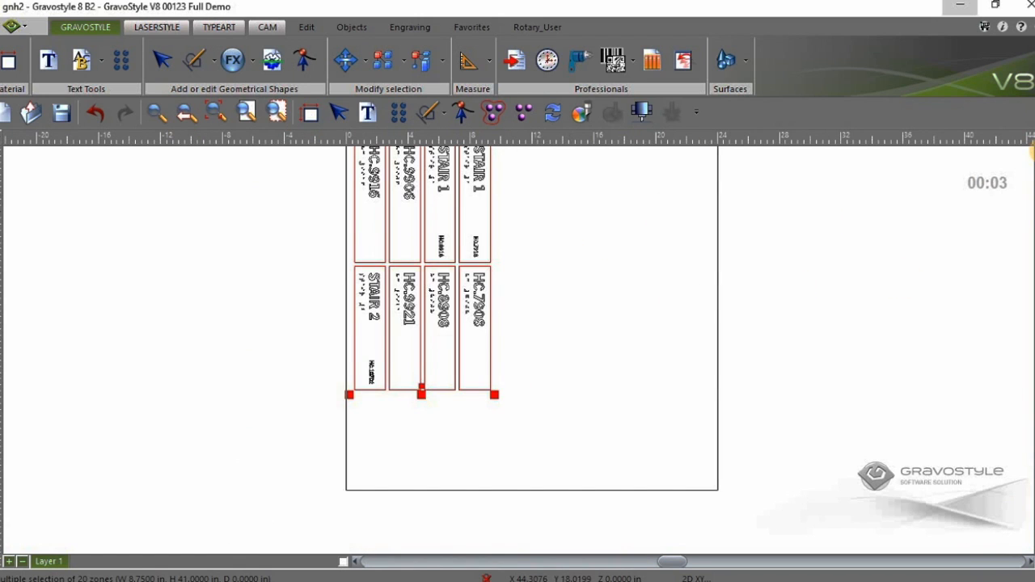
{"action": "left_click", "coordinate": [1033, 152]}
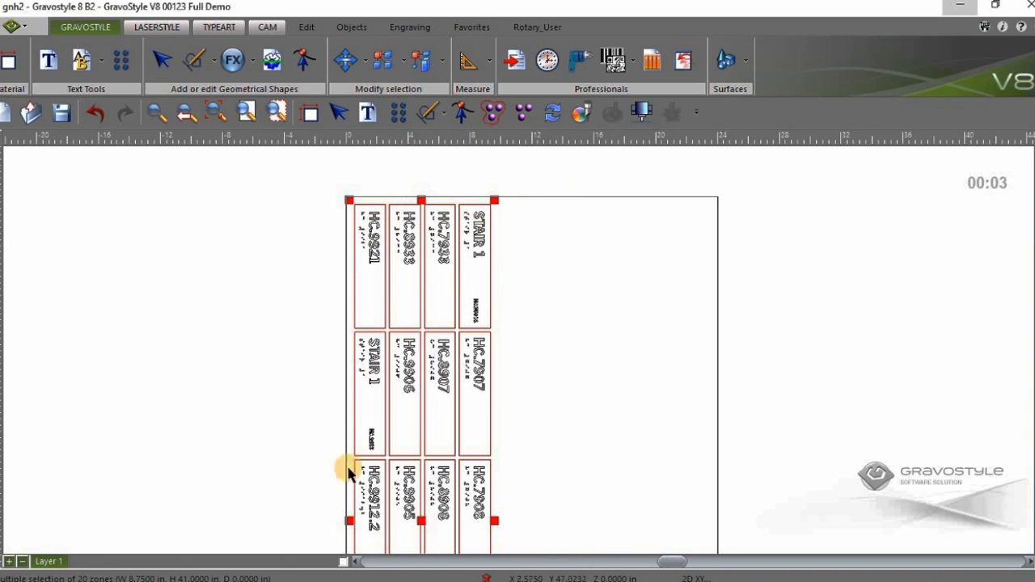
{"action": "left_click", "coordinate": [493, 114]}
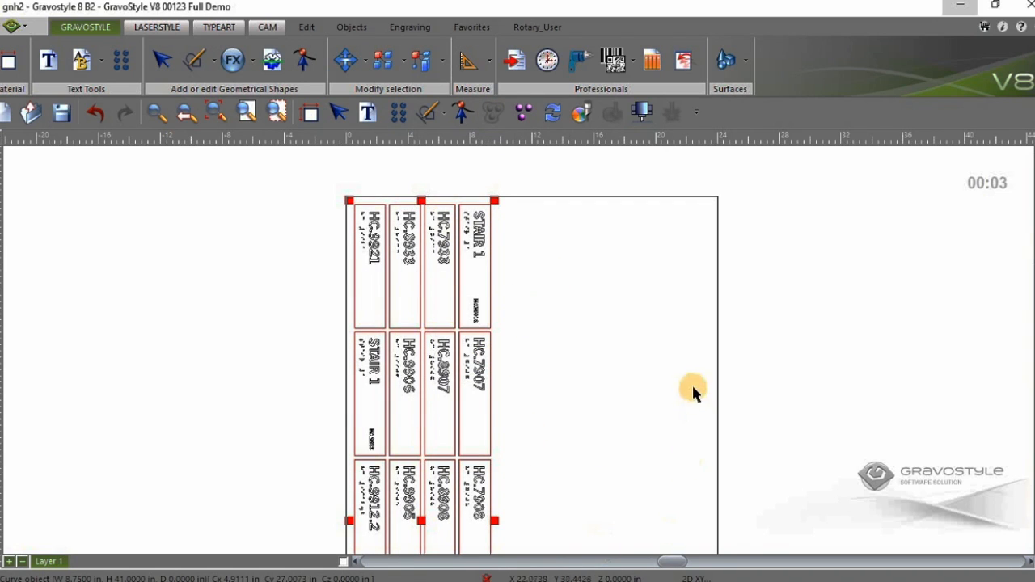
- Assign machining Tool 9 to the grouped plaque borders
{"action": "left_click", "coordinate": [583, 114]}
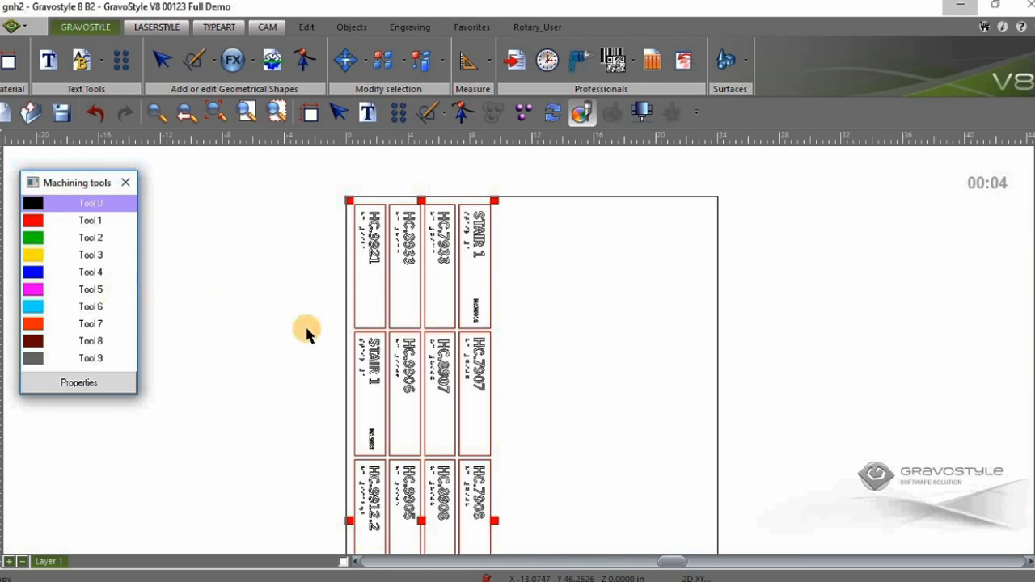
{"action": "left_click", "coordinate": [89, 360]}
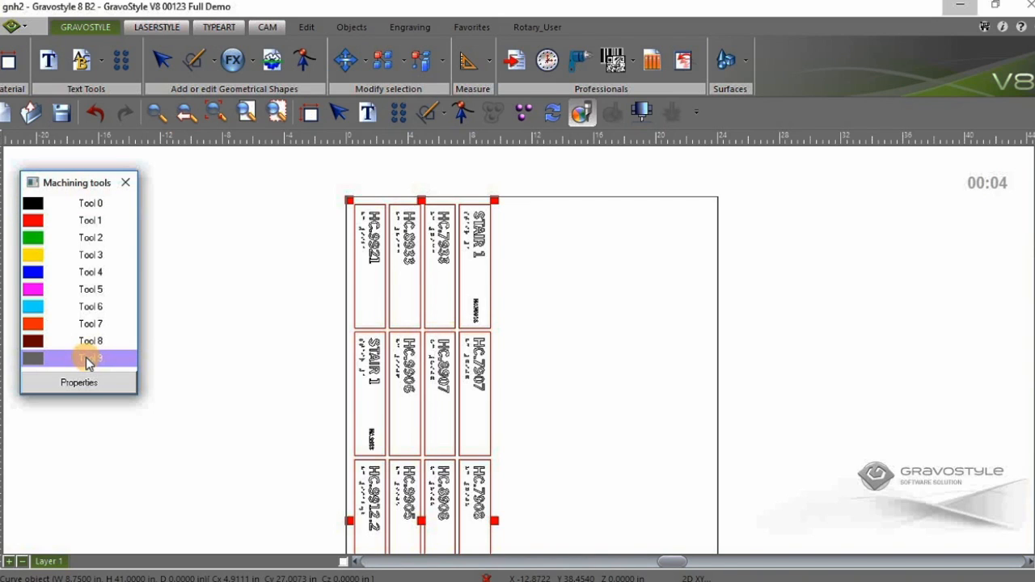
{"action": "left_click", "coordinate": [243, 251]}
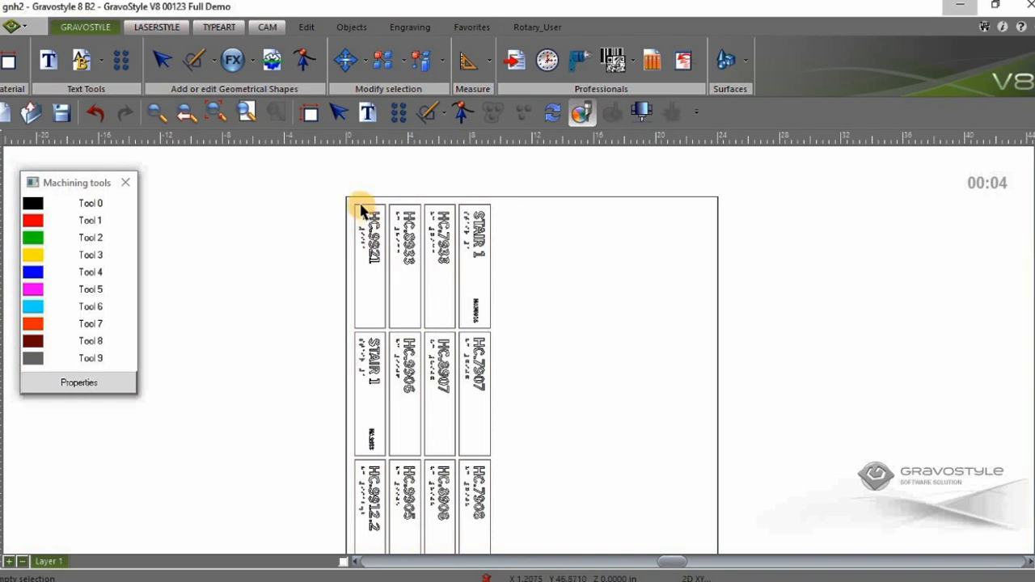
{"action": "left_click", "coordinate": [66, 362]}
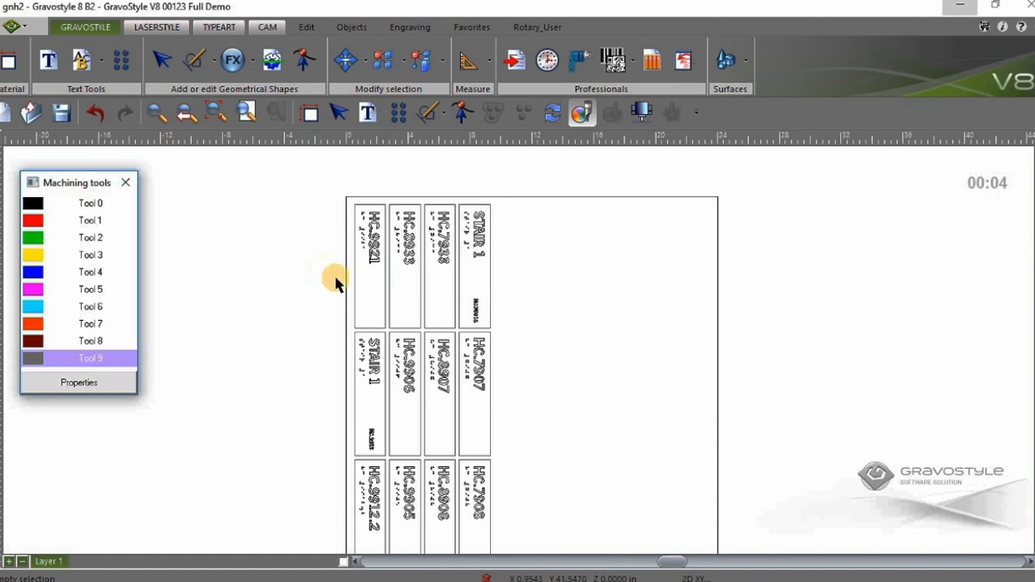
{"action": "scroll", "coordinate": [363, 234], "scroll_direction": "up", "scroll_amount": 2}
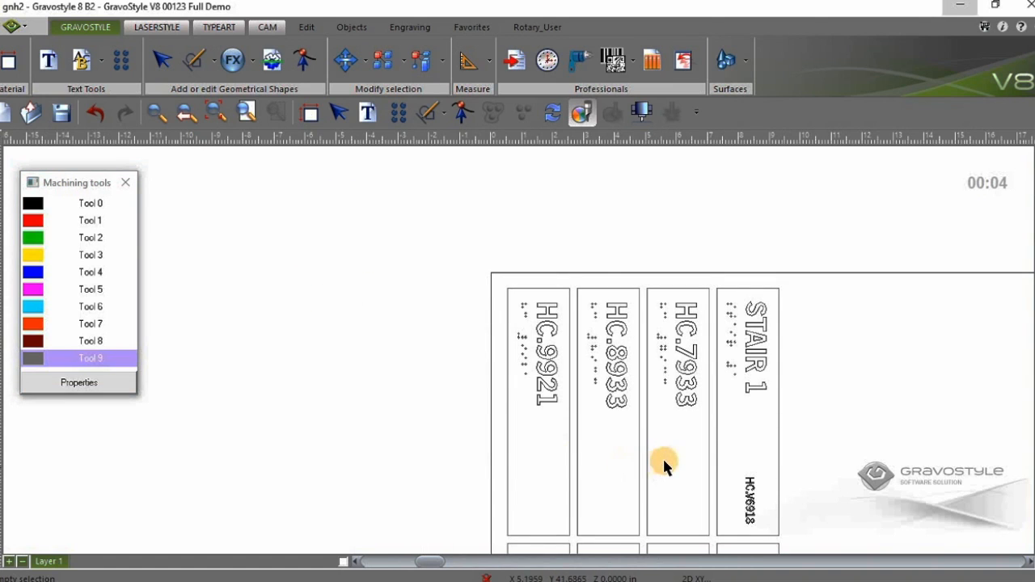
{"action": "scroll", "coordinate": [813, 429], "scroll_direction": "down", "scroll_amount": 2}
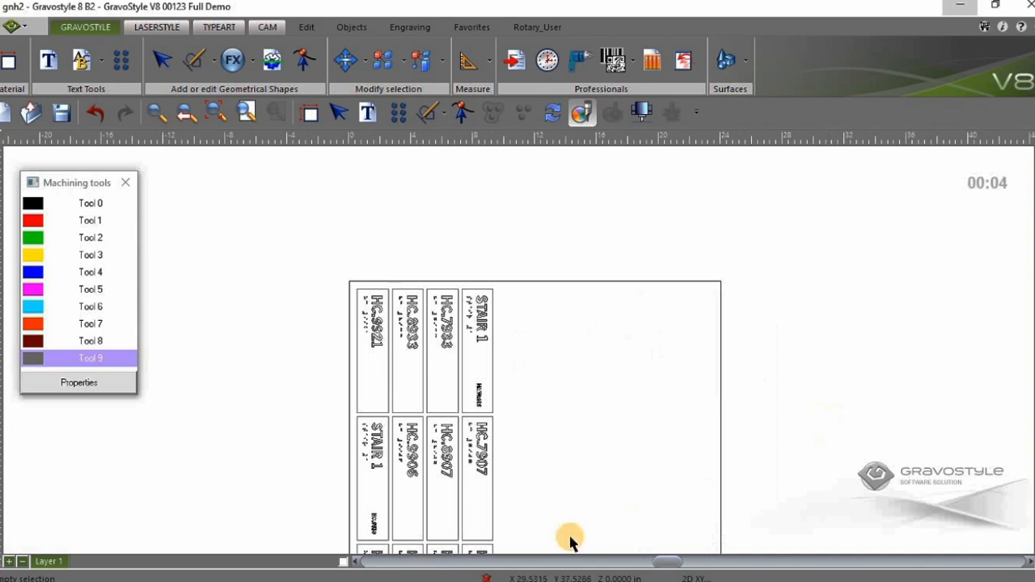
{"action": "scroll", "coordinate": [513, 495], "scroll_direction": "up", "scroll_amount": 2}
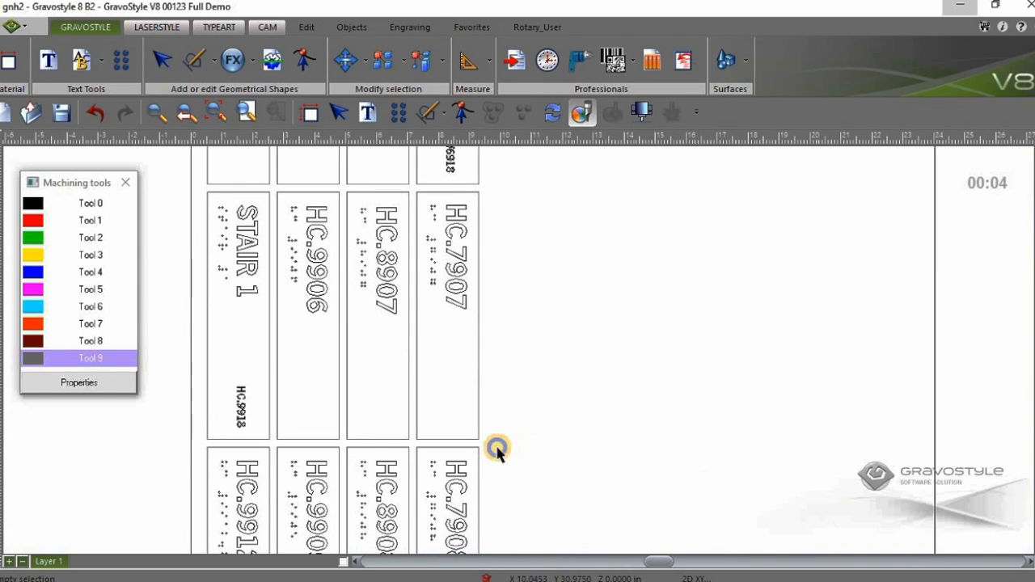
- Select the braille dots of all plaques in the four columns, without the raised text and borders
{"action": "scroll", "coordinate": [485, 441], "scroll_direction": "down", "scroll_amount": 2}
{"action": "scroll", "coordinate": [477, 430], "scroll_direction": "down", "scroll_amount": 2}
{"action": "left_click_drag", "start_coordinate": [451, 168], "coordinate": [475, 483]}
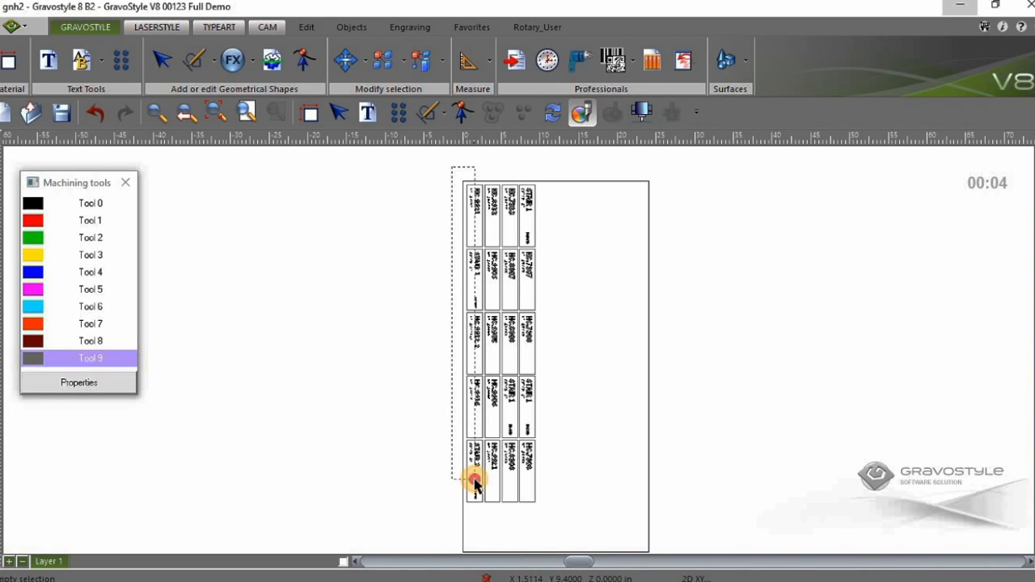
{"action": "left_click_drag", "start_coordinate": [474, 484], "coordinate": [474, 482]}
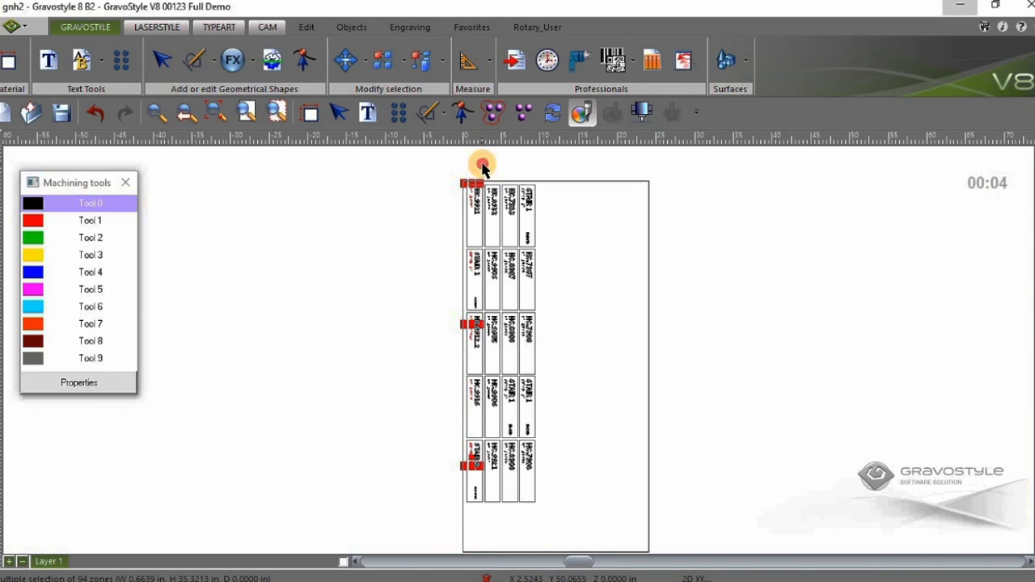
{"action": "left_click_drag", "start_coordinate": [482, 166], "coordinate": [490, 487]}
{"action": "left_click_drag", "start_coordinate": [501, 168], "coordinate": [510, 490]}
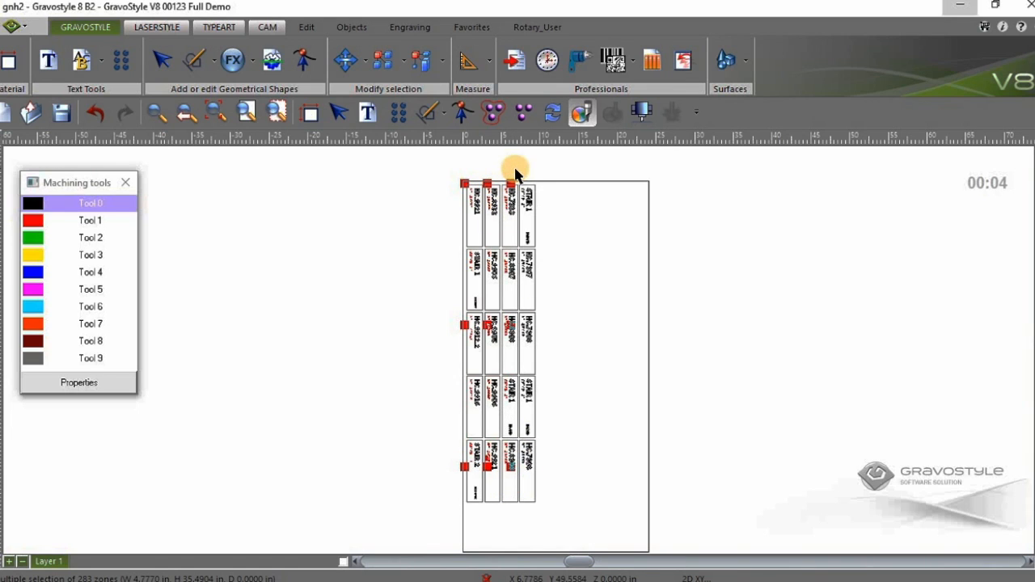
{"action": "left_click_drag", "start_coordinate": [516, 173], "coordinate": [528, 472]}
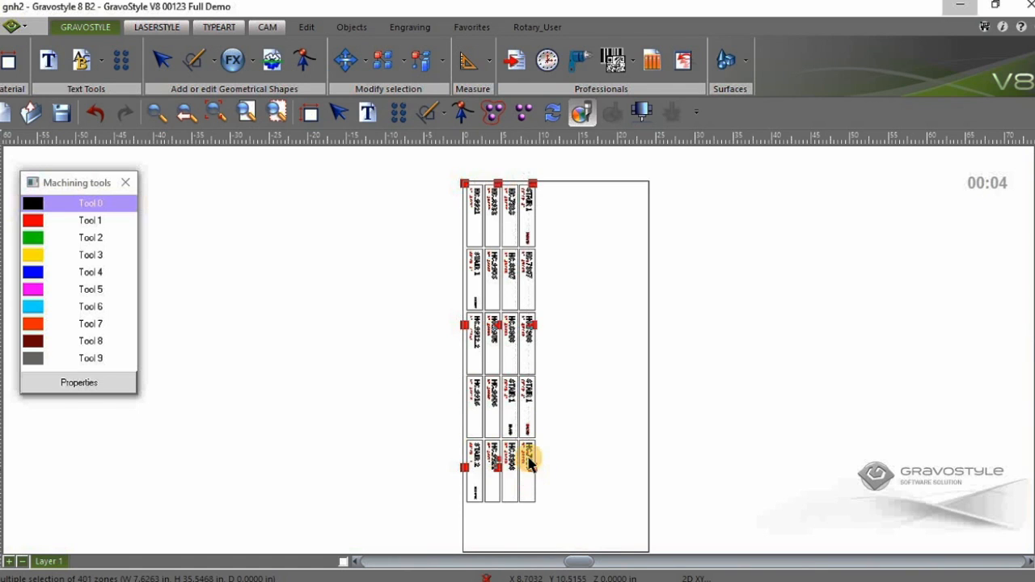
- Check the braille dot selection across the plate, group the dots, and assign machining Tool 8 to the group
{"action": "scroll", "coordinate": [537, 477], "scroll_direction": "up", "scroll_amount": 3}
{"action": "scroll", "coordinate": [549, 500], "scroll_direction": "down", "scroll_amount": 1}
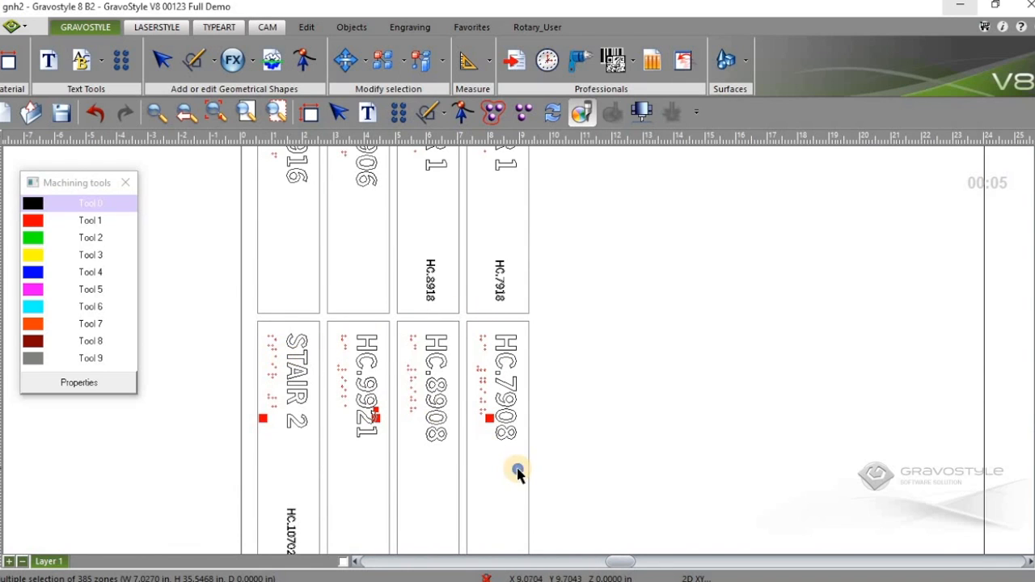
{"action": "scroll", "coordinate": [517, 471], "scroll_direction": "down", "scroll_amount": 2}
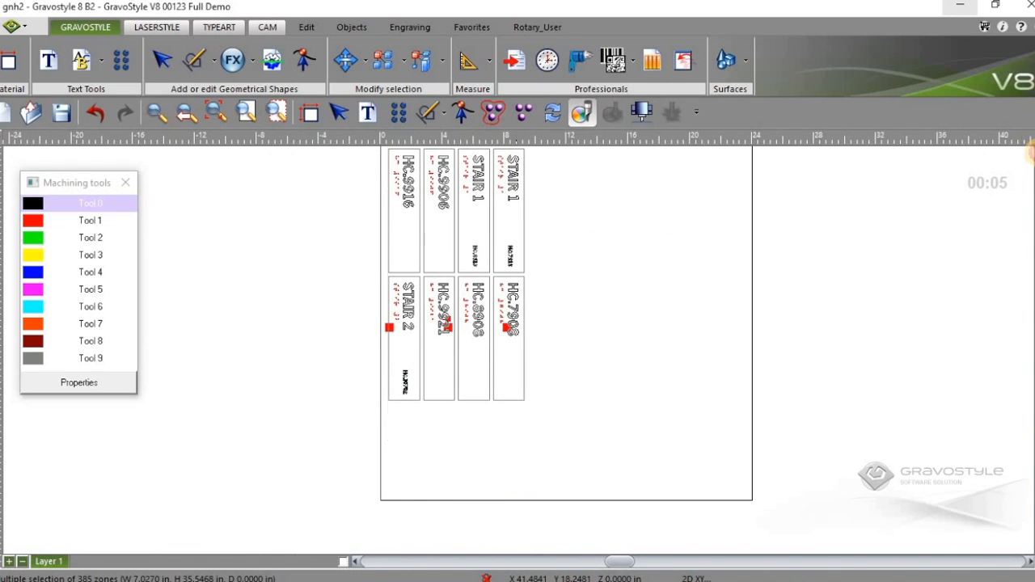
{"action": "scroll", "coordinate": [566, 347], "scroll_direction": "up", "scroll_amount": 3}
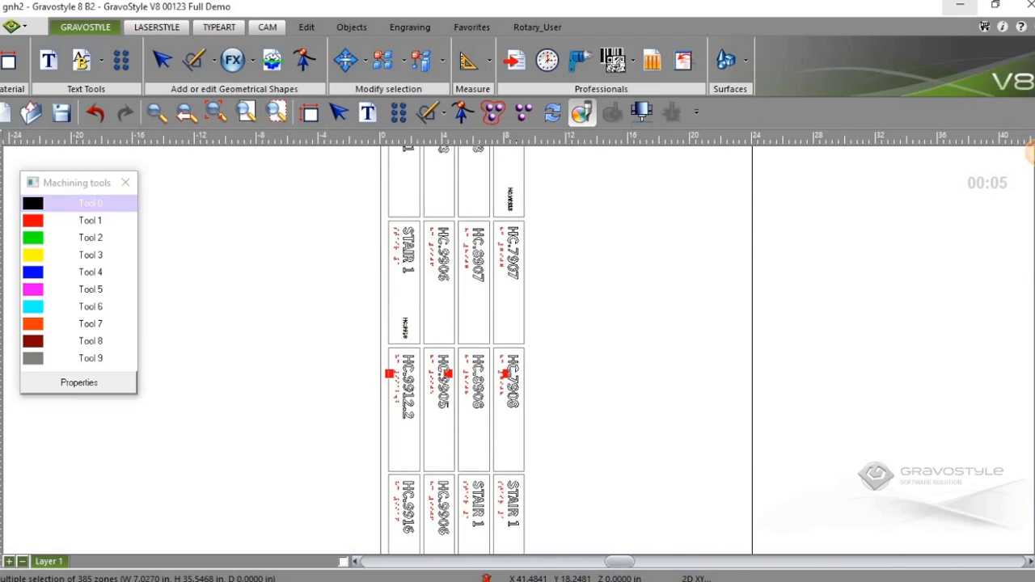
{"action": "scroll", "coordinate": [953, 172], "scroll_direction": "up", "scroll_amount": 2}
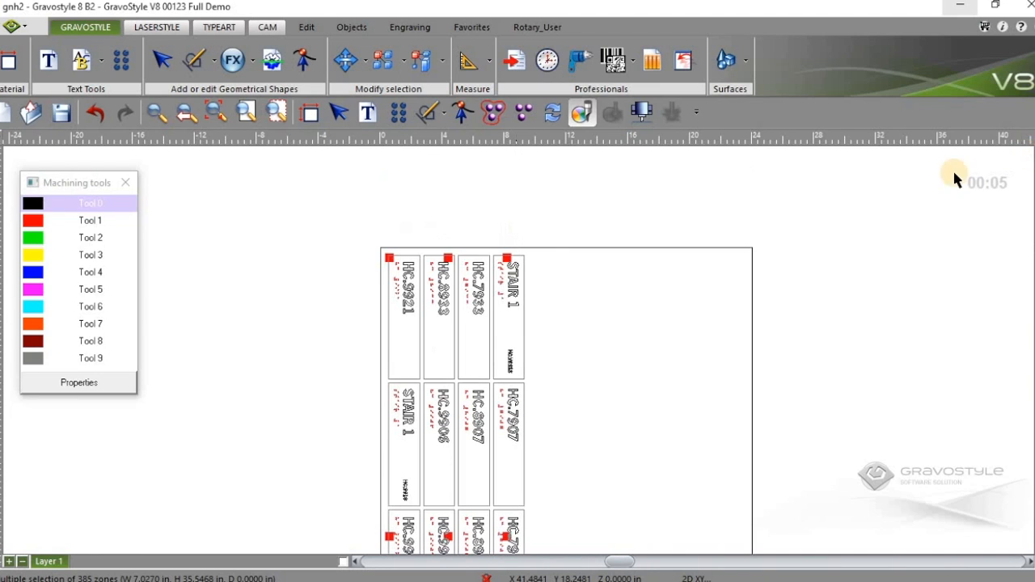
{"action": "left_click", "coordinate": [494, 114]}
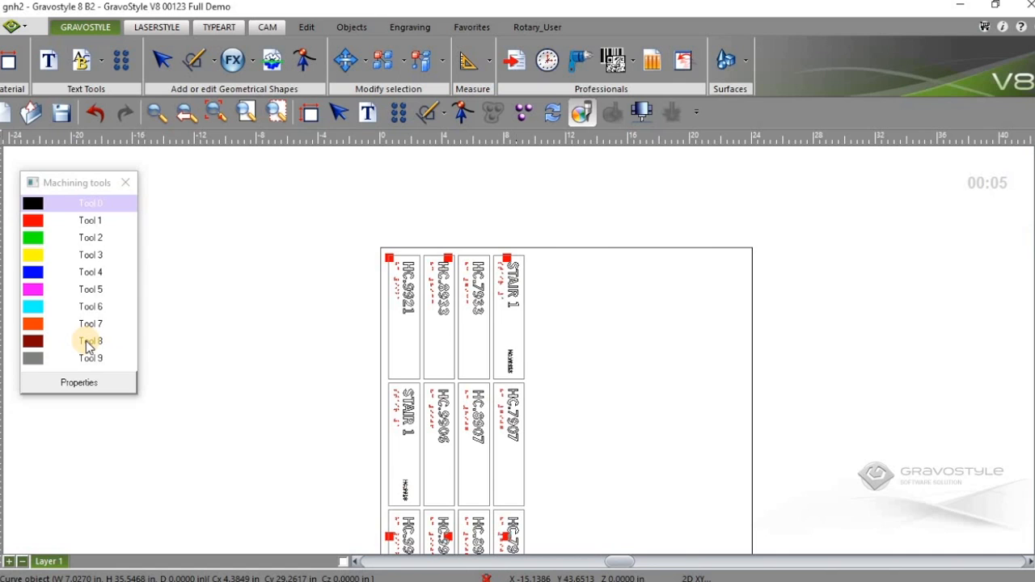
{"action": "left_click", "coordinate": [85, 340]}
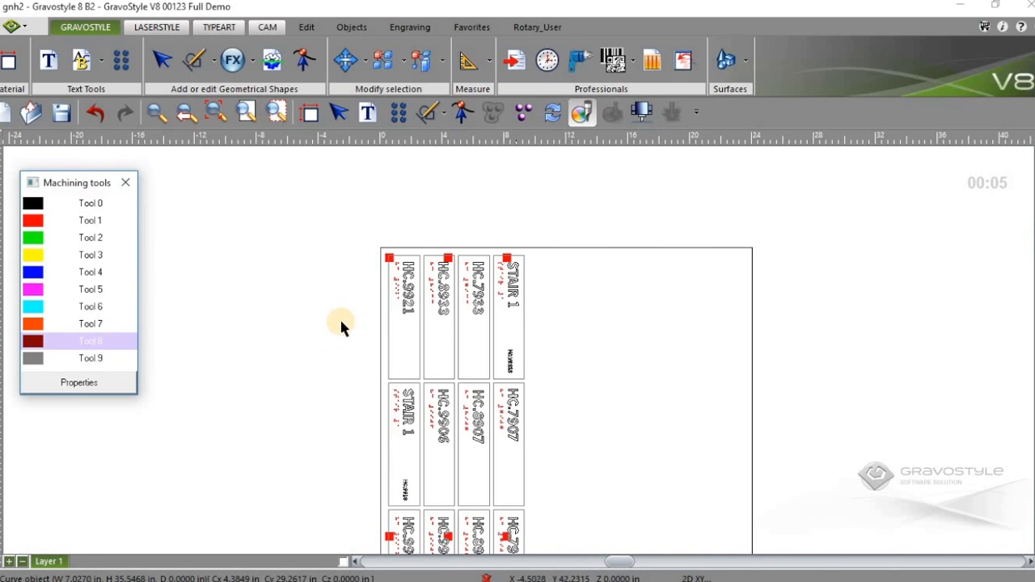
{"action": "scroll", "coordinate": [387, 298], "scroll_direction": "up", "scroll_amount": 1}
{"action": "scroll", "coordinate": [557, 370], "scroll_direction": "up", "scroll_amount": 1}
{"action": "left_click", "coordinate": [463, 361]}
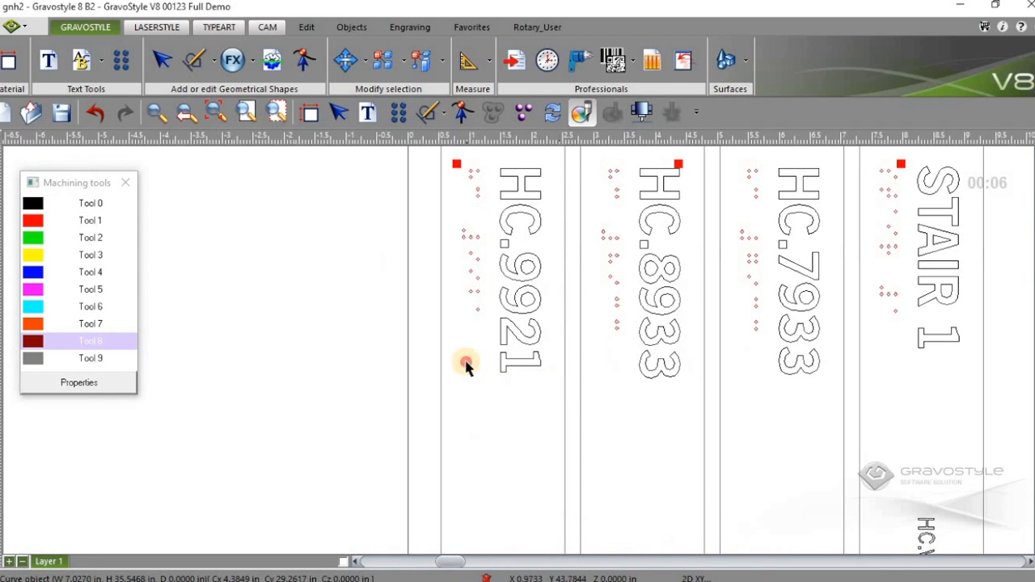
{"action": "scroll", "coordinate": [469, 237], "scroll_direction": "up", "scroll_amount": 1}
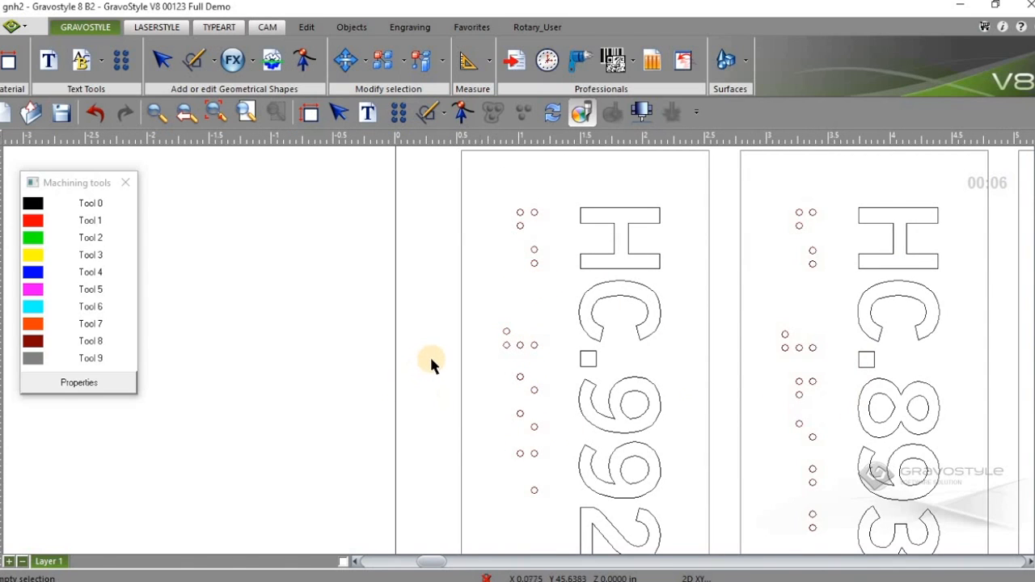
{"action": "scroll", "coordinate": [468, 404], "scroll_direction": "down", "scroll_amount": 2}
{"action": "scroll", "coordinate": [693, 437], "scroll_direction": "down", "scroll_amount": 2}
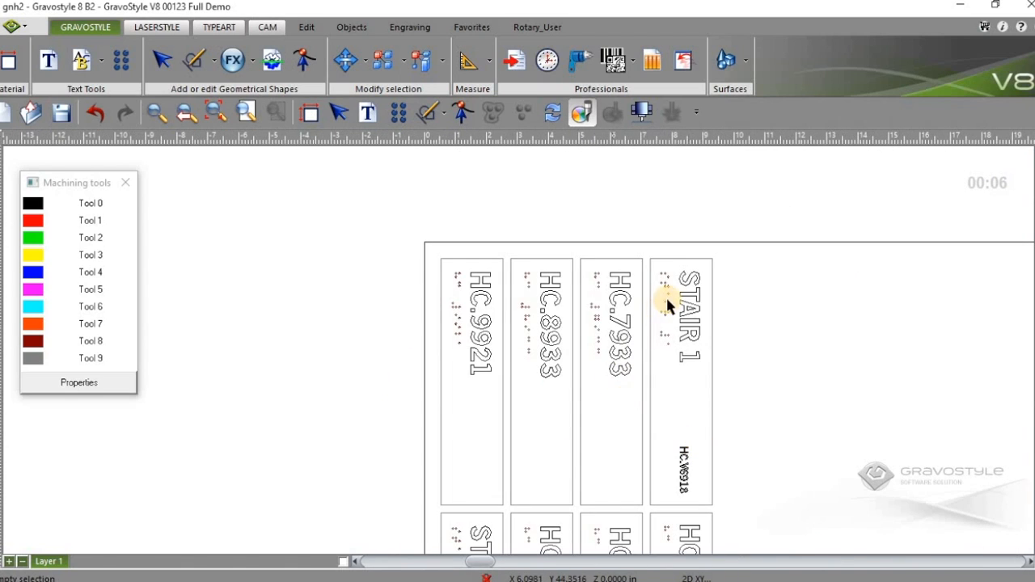
{"action": "scroll", "coordinate": [447, 328], "scroll_direction": "up", "scroll_amount": 2}
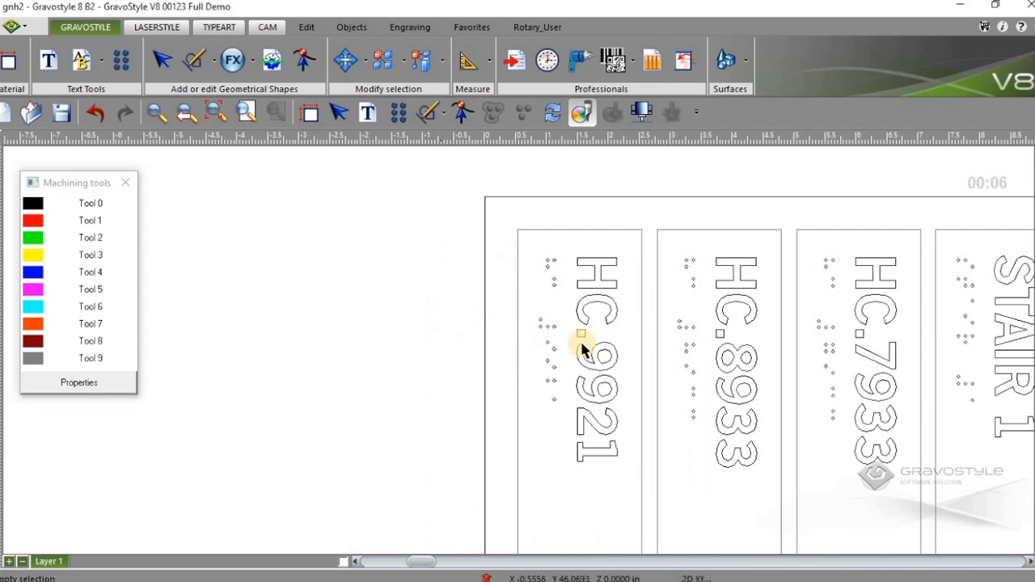
{"action": "scroll", "coordinate": [573, 337], "scroll_direction": "up", "scroll_amount": 2}
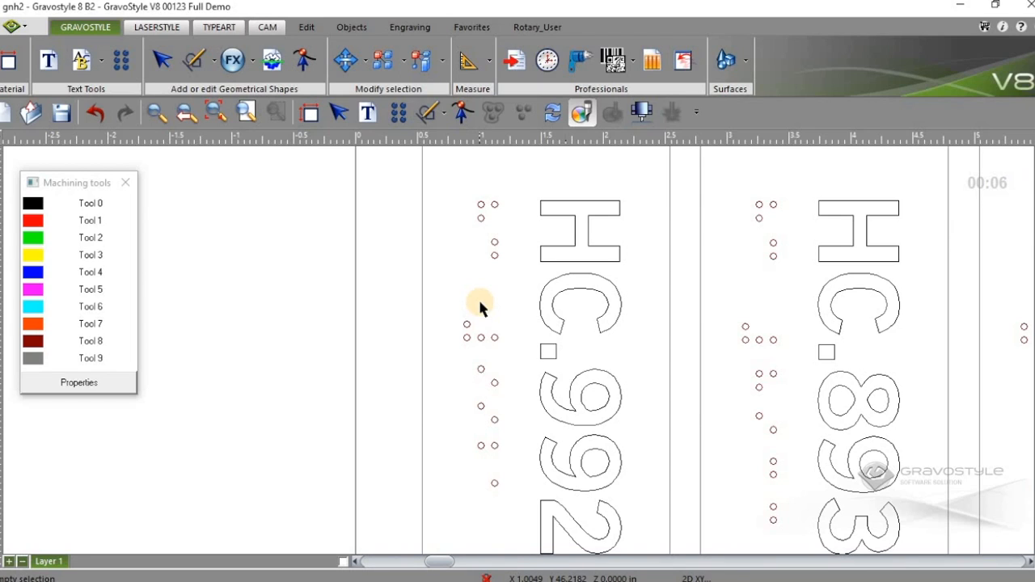
{"action": "scroll", "coordinate": [646, 275], "scroll_direction": "down", "scroll_amount": 2}
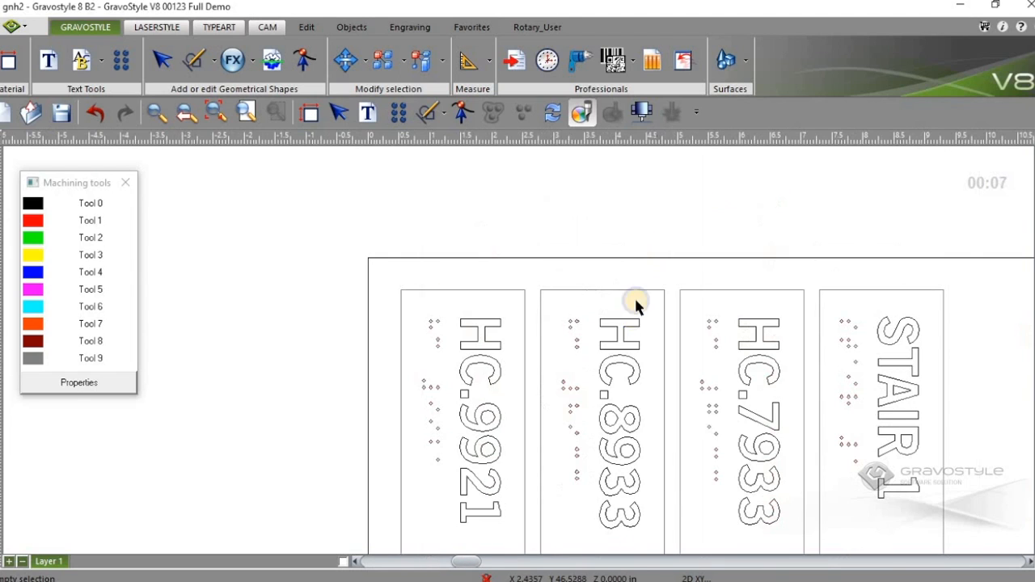
- Set Tool 8's machining type to Boring with a depth of 0.04 in in its tool properties
{"action": "scroll", "coordinate": [675, 447], "scroll_direction": "down", "scroll_amount": 2}
{"action": "left_click", "coordinate": [32, 323]}
{"action": "left_click", "coordinate": [24, 341]}
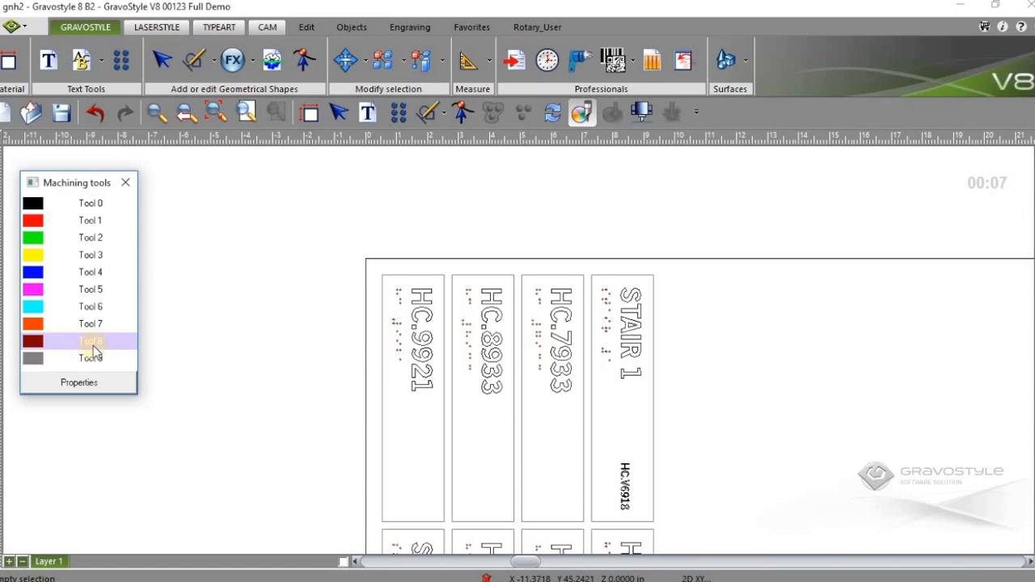
{"action": "left_click", "coordinate": [73, 383]}
{"action": "left_click", "coordinate": [81, 383]}
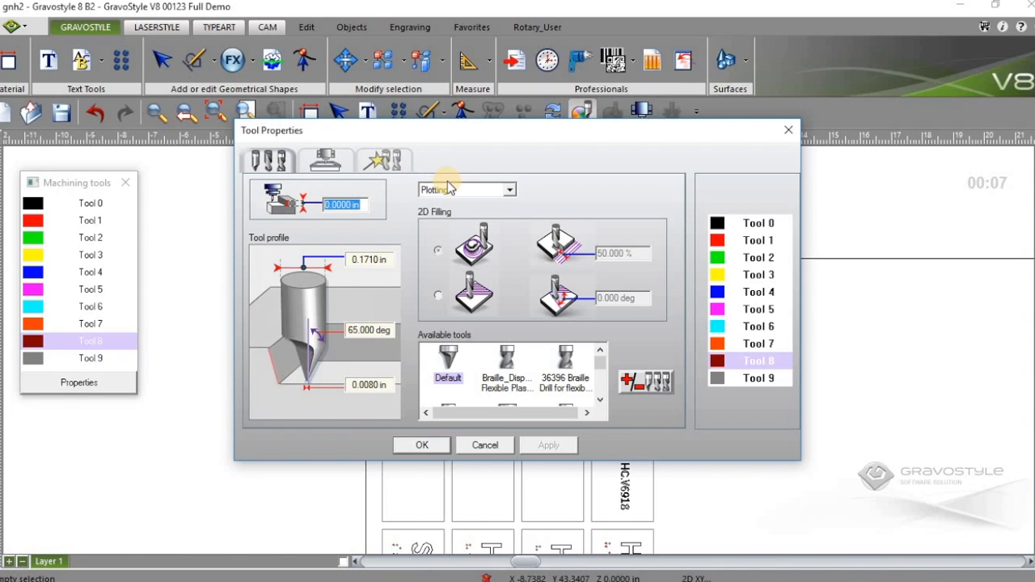
{"action": "left_click", "coordinate": [510, 190]}
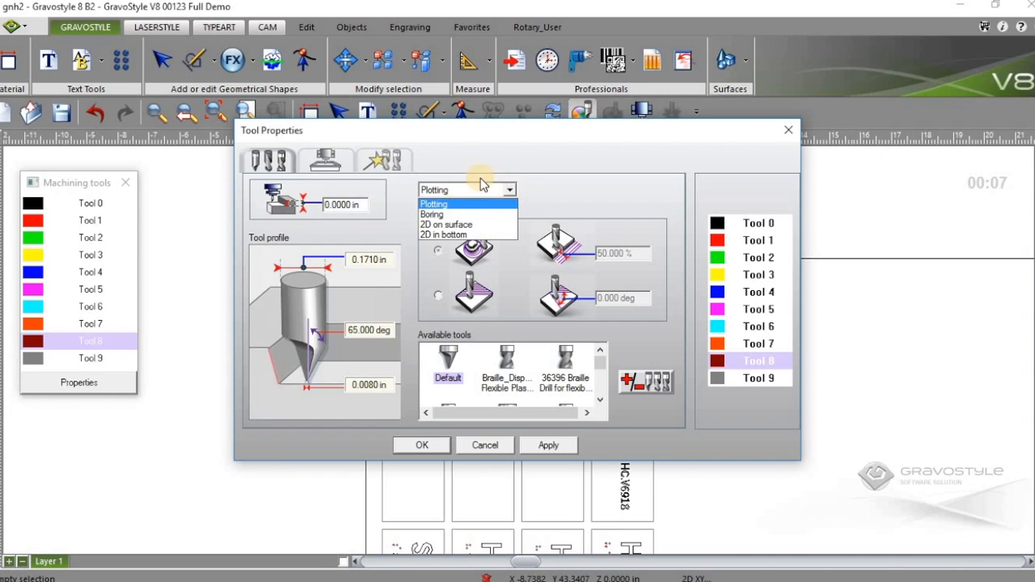
{"action": "left_click", "coordinate": [438, 215]}
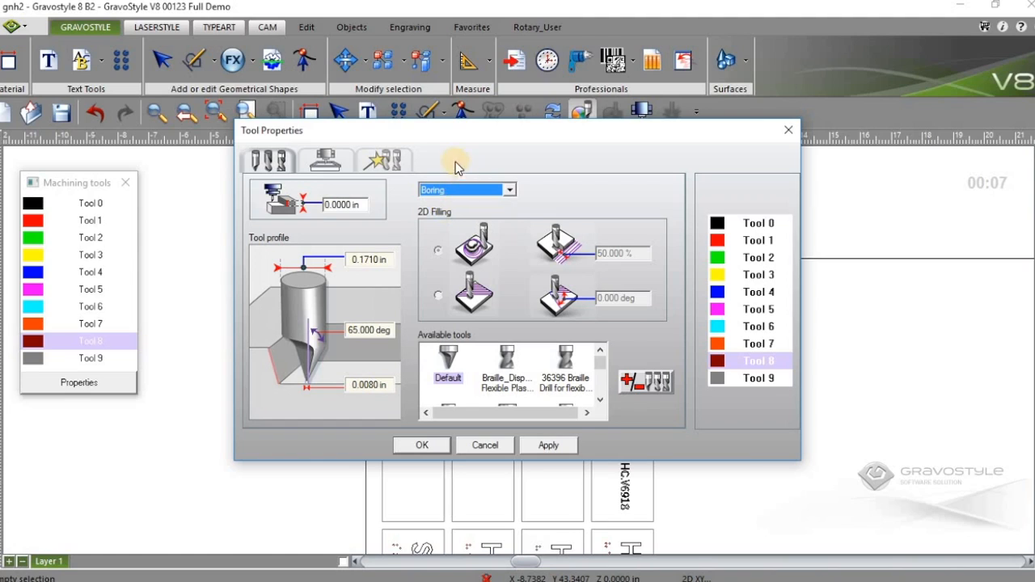
{"action": "left_click", "coordinate": [341, 205]}
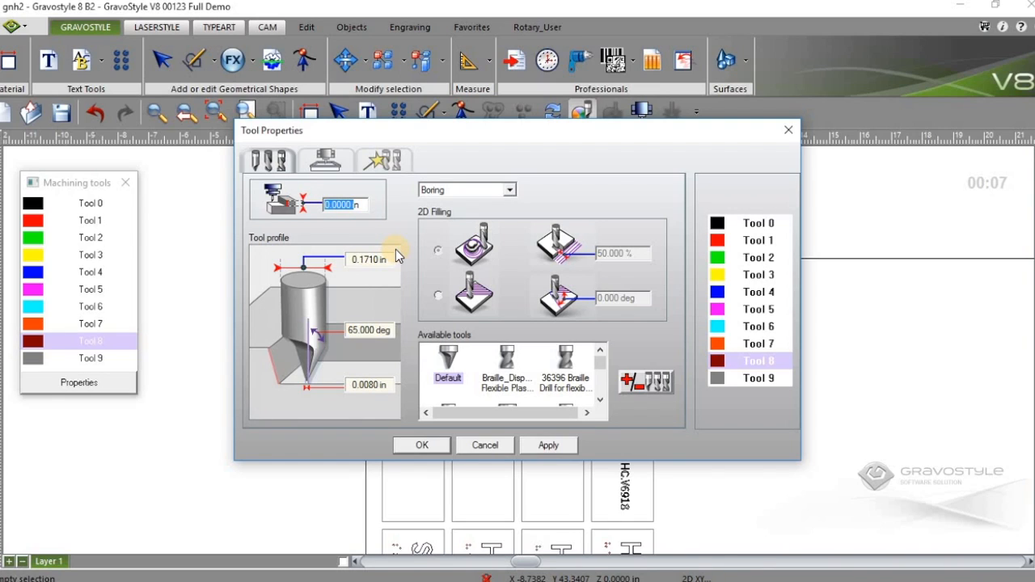
{"action": "type", "text": ".04"}
- Choose the 36396 Braille Drill for flexible plastic (BrailleTool) from the tool database for Tool 8 and apply the properties
{"action": "left_click", "coordinate": [653, 381]}
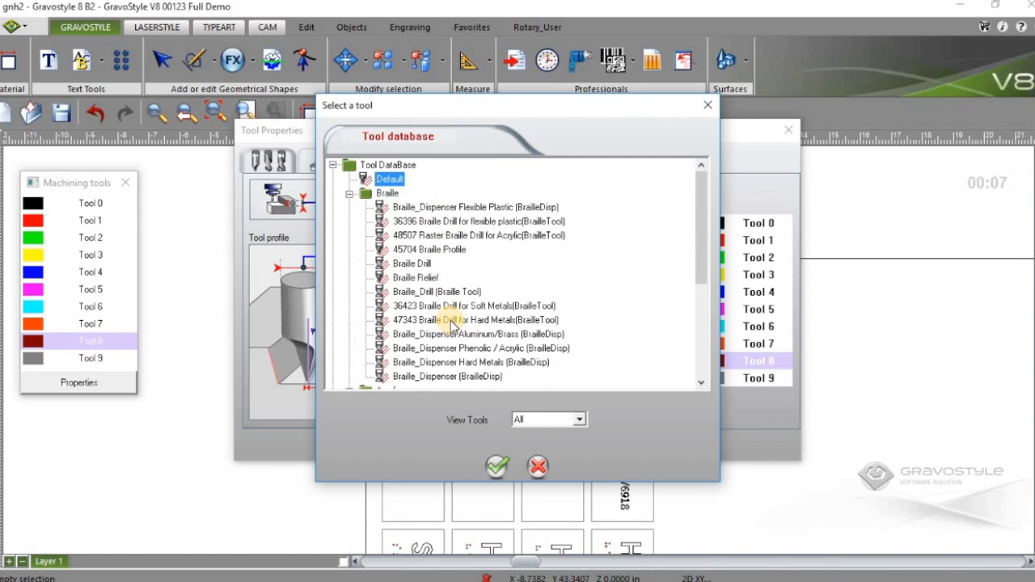
{"action": "left_click", "coordinate": [454, 229]}
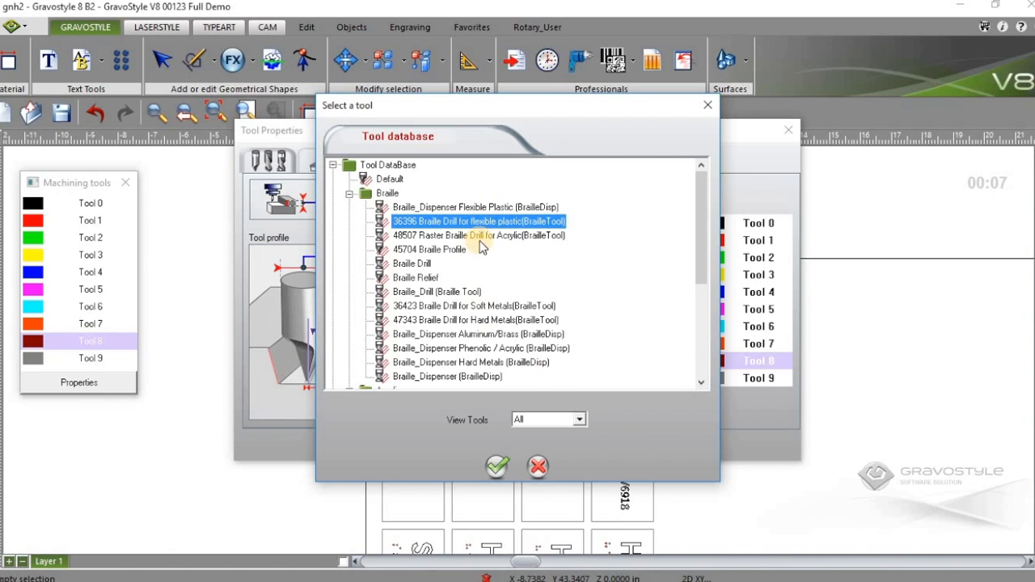
{"action": "left_click", "coordinate": [497, 467]}
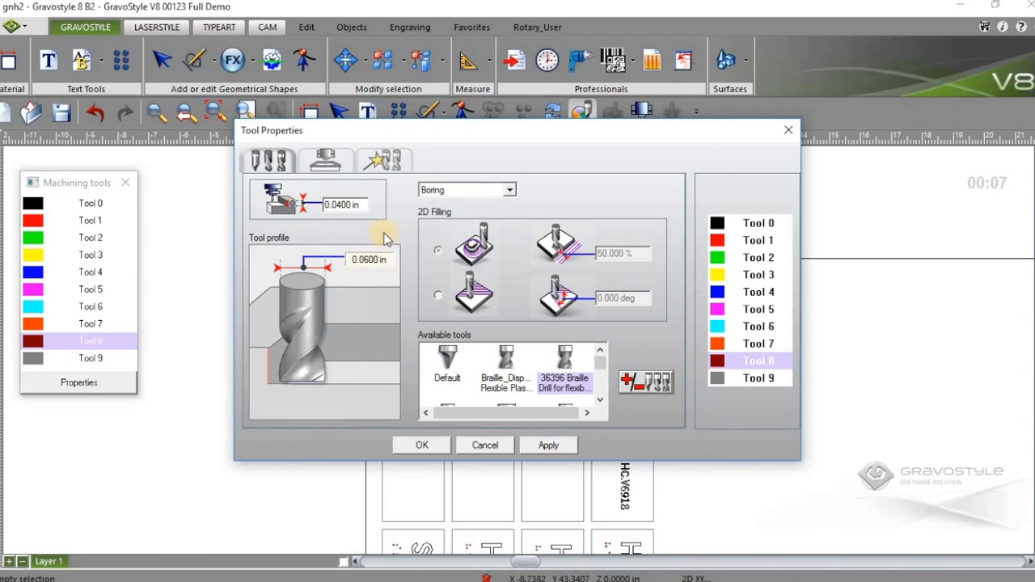
{"action": "left_click", "coordinate": [548, 448]}
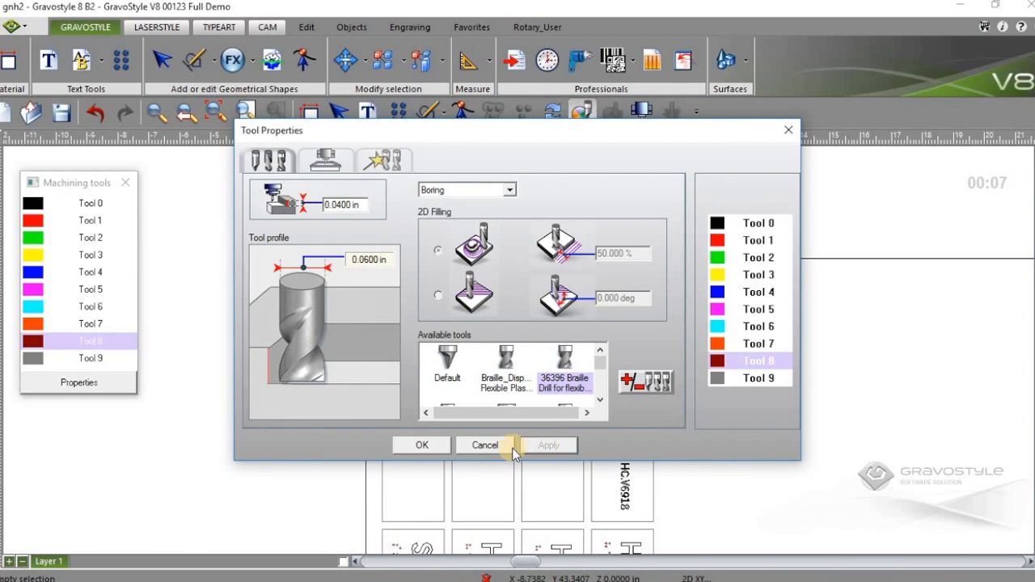
{"action": "left_click", "coordinate": [421, 445]}
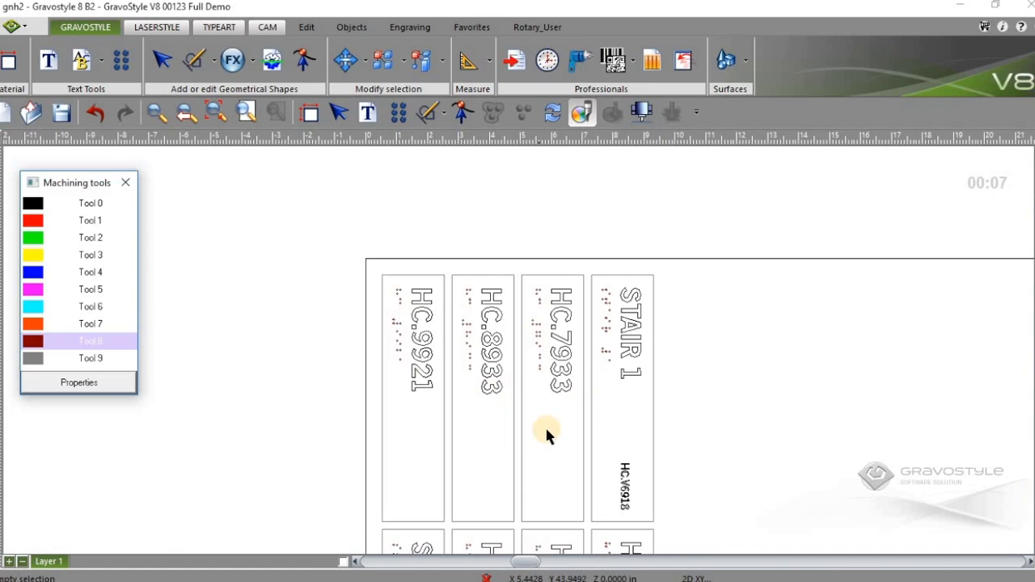
- Check which machining tool is assigned to the letter H of the HC.9912.2 plaque
{"action": "scroll", "coordinate": [525, 451], "scroll_direction": "down", "scroll_amount": 3}
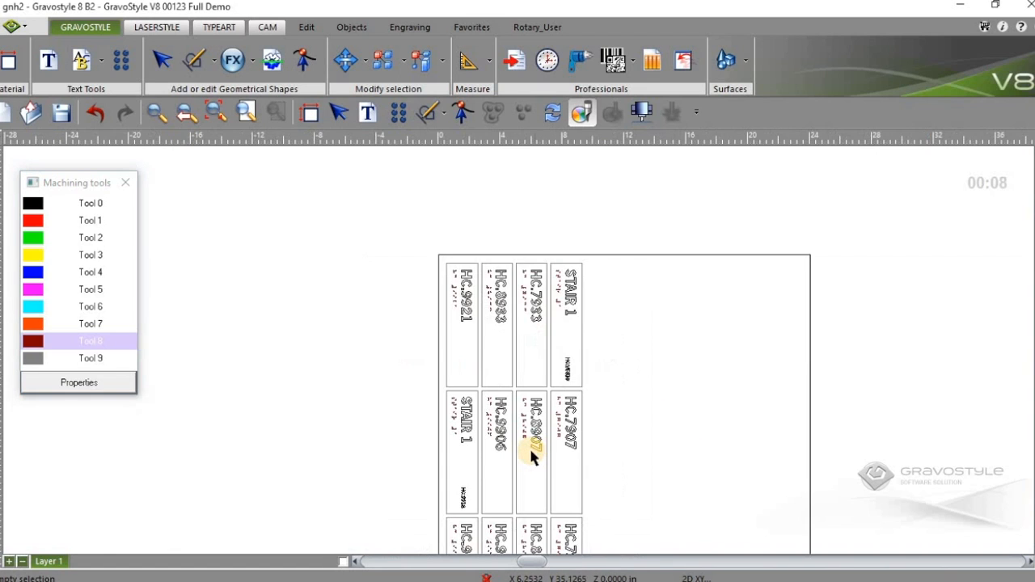
{"action": "scroll", "coordinate": [539, 449], "scroll_direction": "up", "scroll_amount": 1}
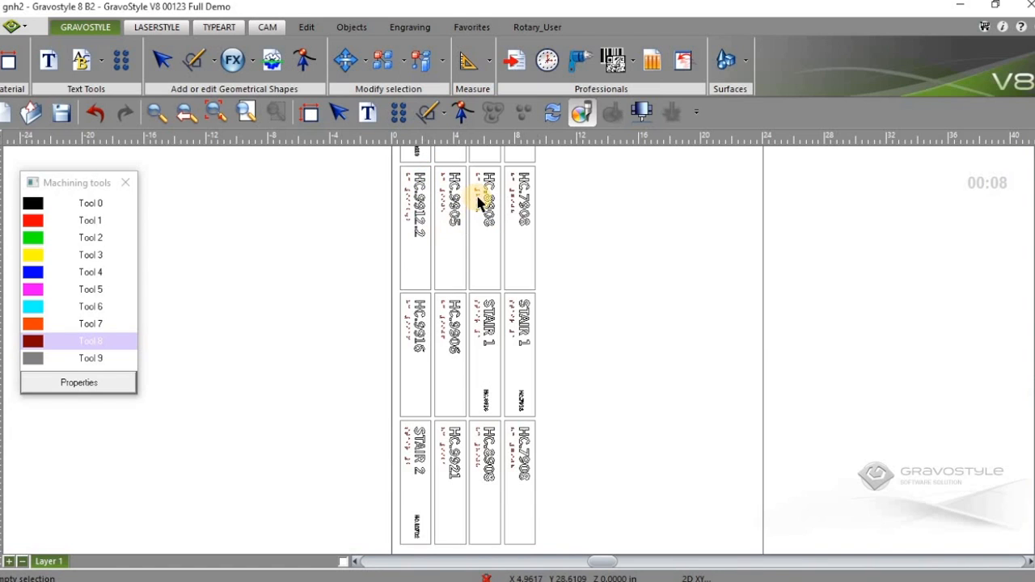
{"action": "scroll", "coordinate": [490, 224], "scroll_direction": "up", "scroll_amount": 1}
{"action": "scroll", "coordinate": [432, 316], "scroll_direction": "up", "scroll_amount": 1}
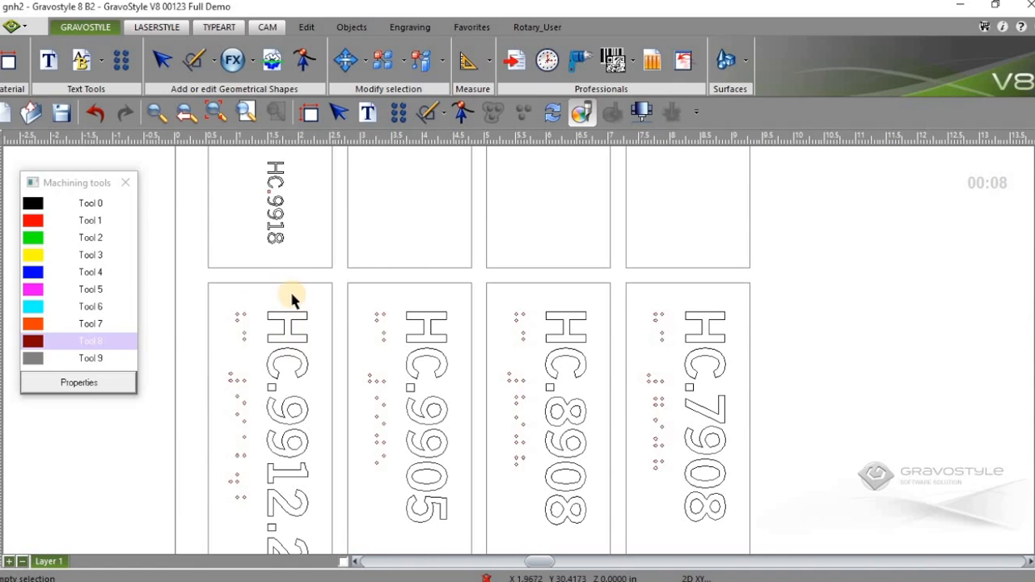
{"action": "left_click", "coordinate": [304, 341]}
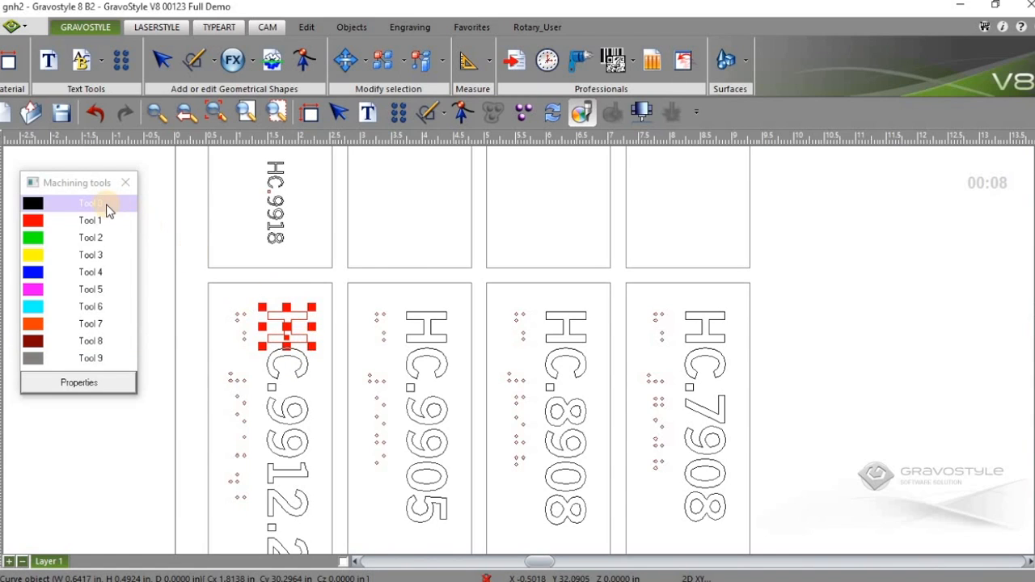
{"action": "left_click", "coordinate": [311, 236]}
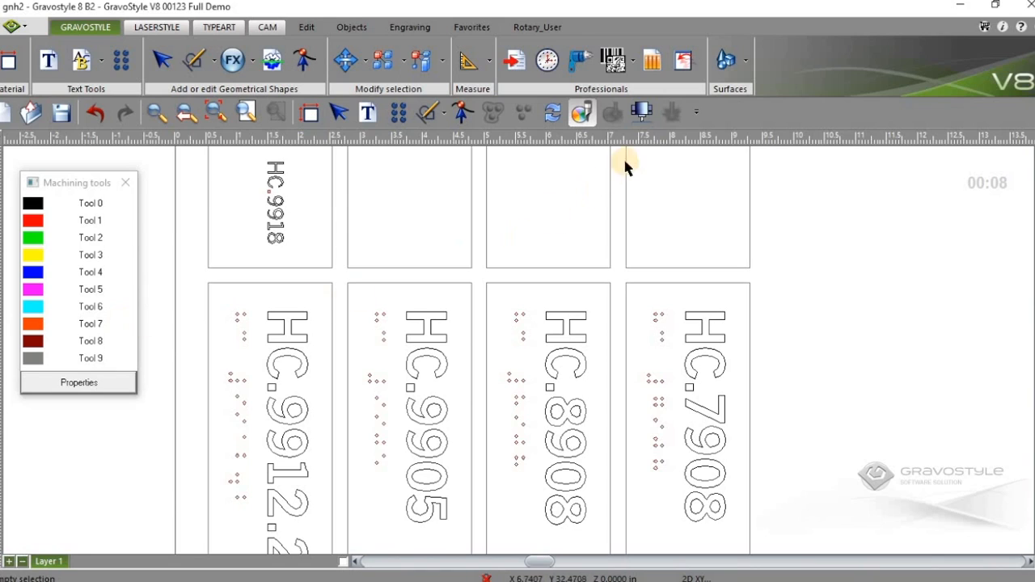
{"action": "scroll", "coordinate": [397, 227], "scroll_direction": "down", "scroll_amount": 1}
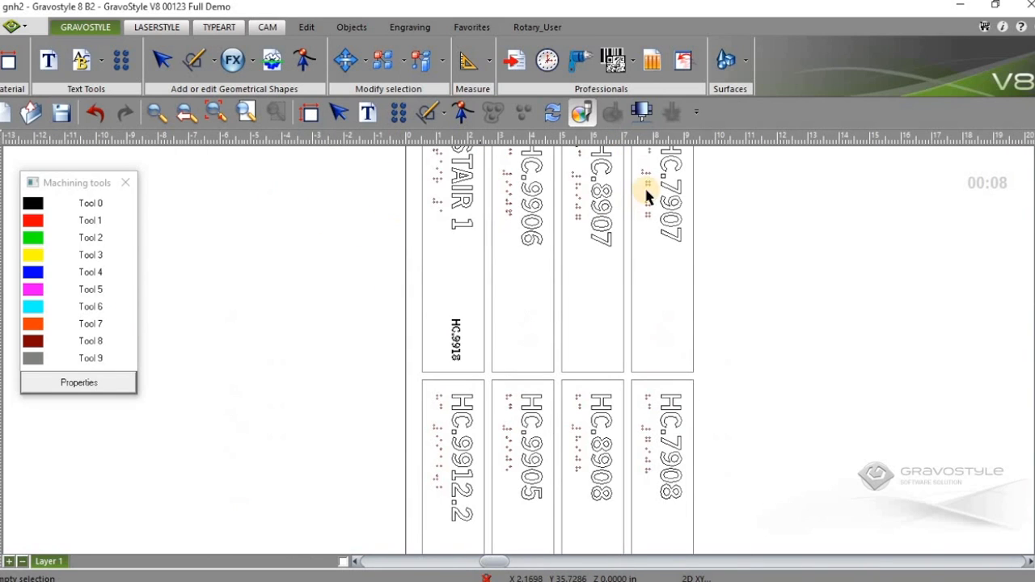
- Open the machining setup and review the settings of Tool 8 and Tool 9
{"action": "left_click", "coordinate": [642, 114]}
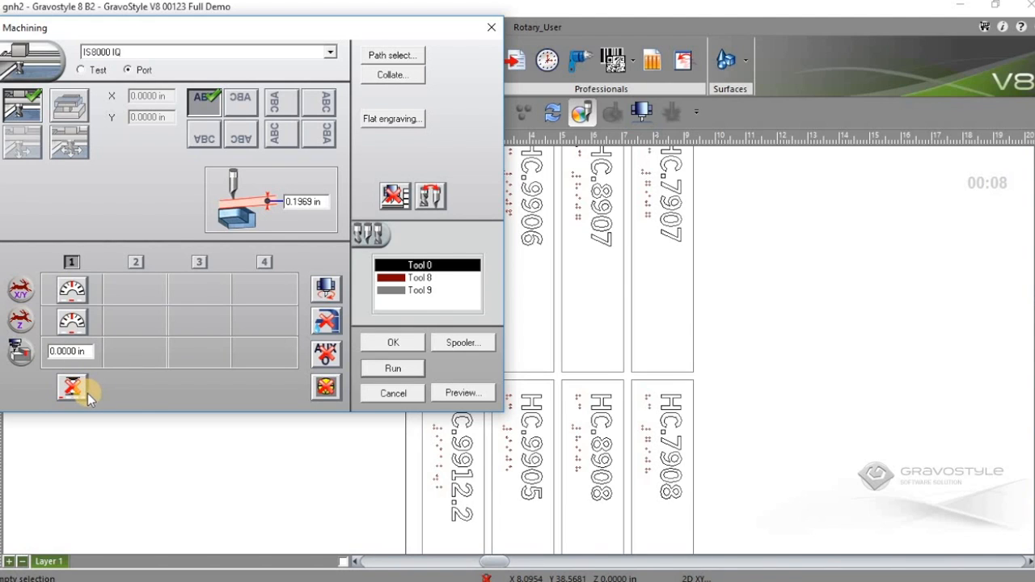
{"action": "left_click", "coordinate": [422, 282]}
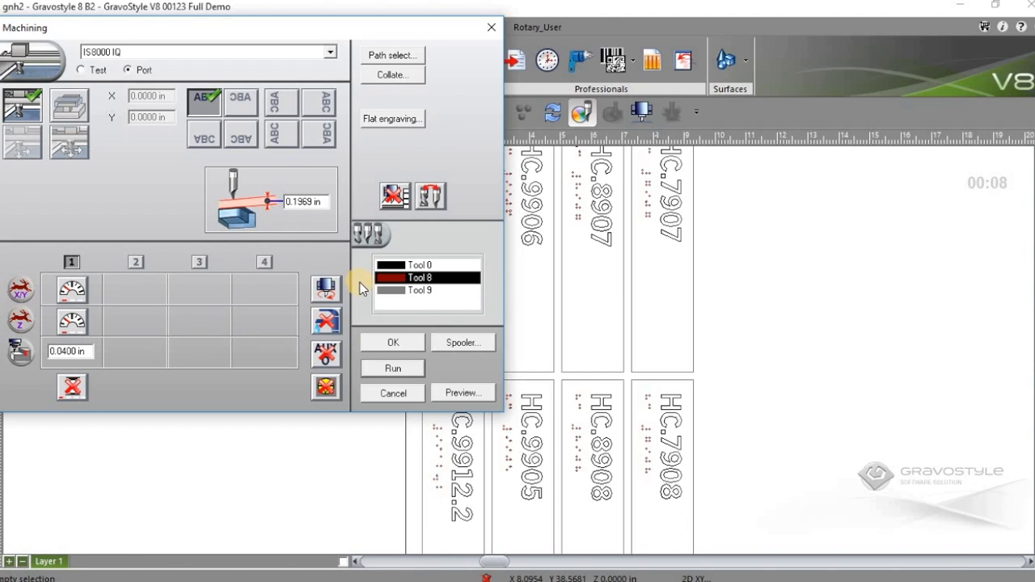
{"action": "left_click", "coordinate": [412, 291]}
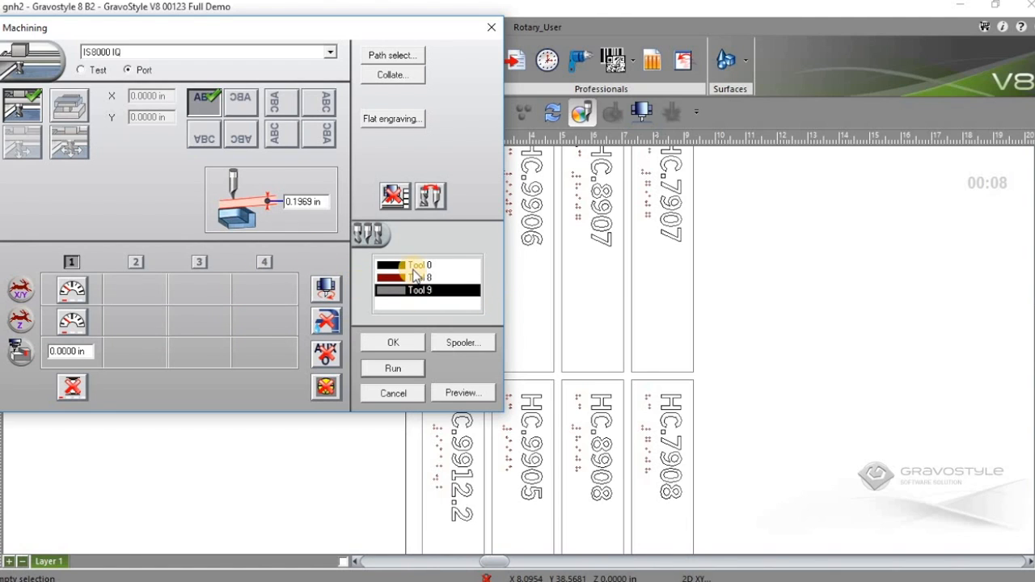
- Select Tool 0 and inspect the text, braille and border toolpaths around the HC.9921 plaque in the machining preview, closing the preview when done
{"action": "left_click", "coordinate": [413, 266]}
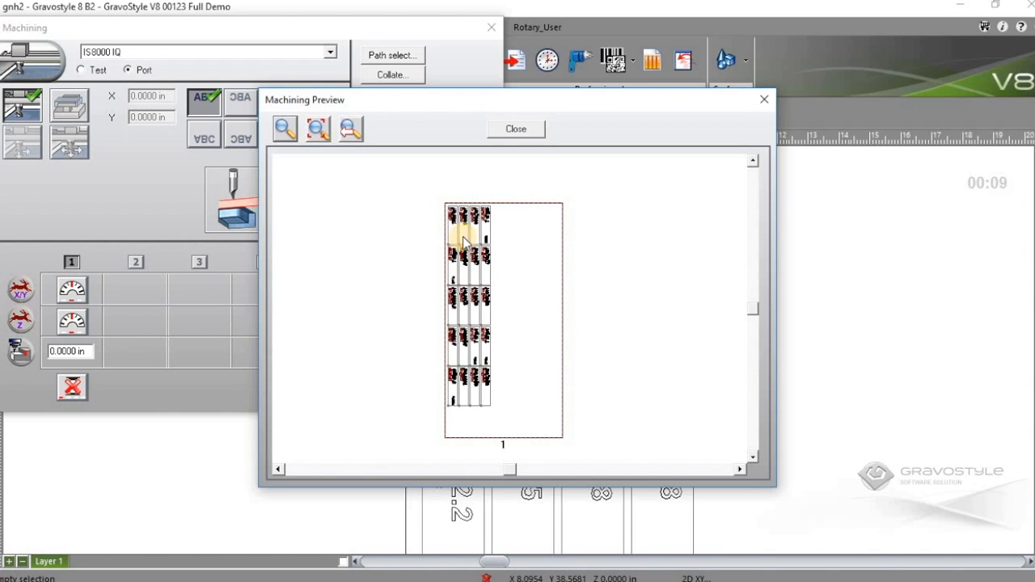
{"action": "scroll", "coordinate": [461, 235], "scroll_direction": "up", "scroll_amount": 1}
{"action": "scroll", "coordinate": [483, 256], "scroll_direction": "up", "scroll_amount": 4}
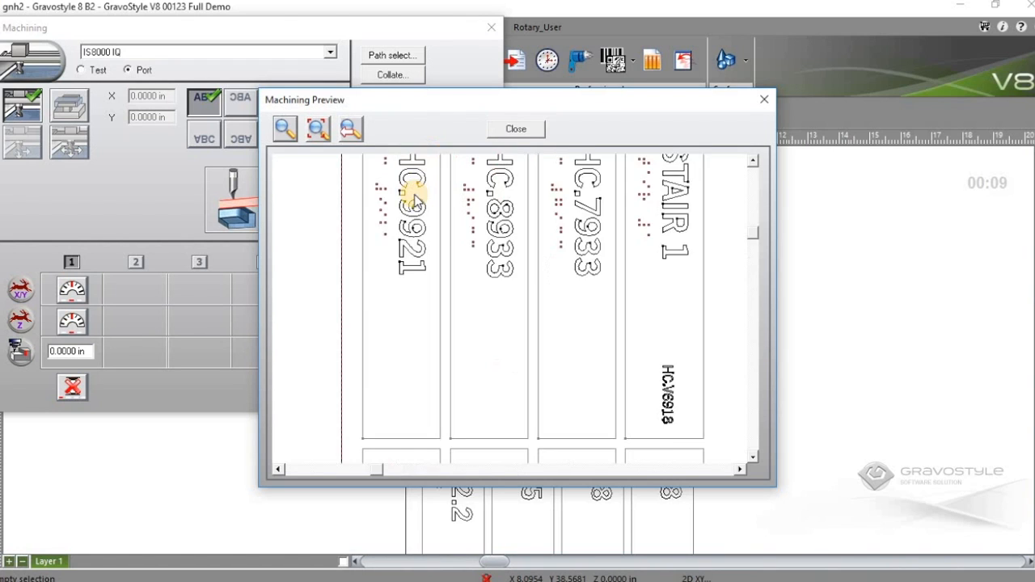
{"action": "left_click", "coordinate": [752, 160]}
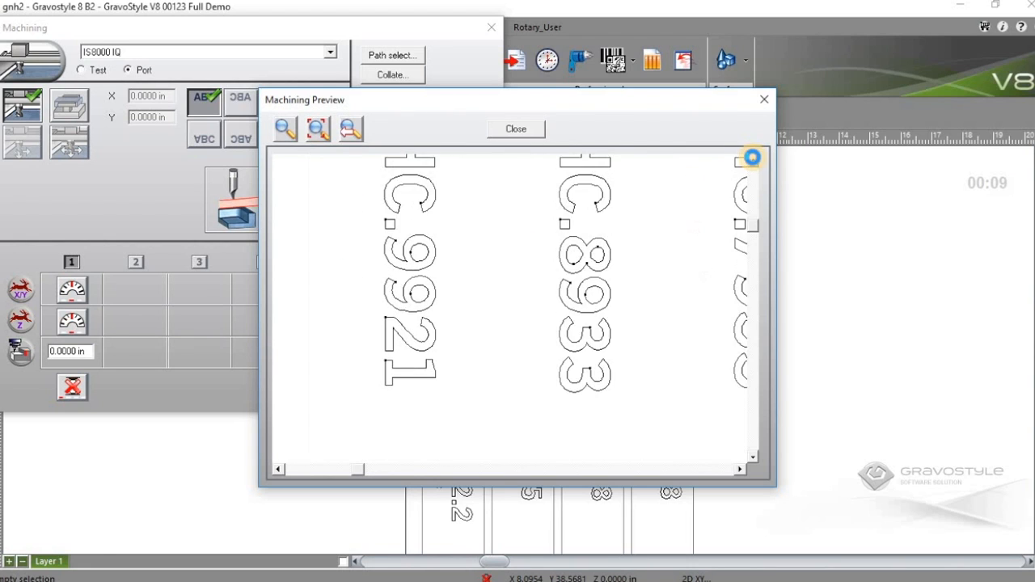
{"action": "scroll", "coordinate": [348, 236], "scroll_direction": "up", "scroll_amount": 1}
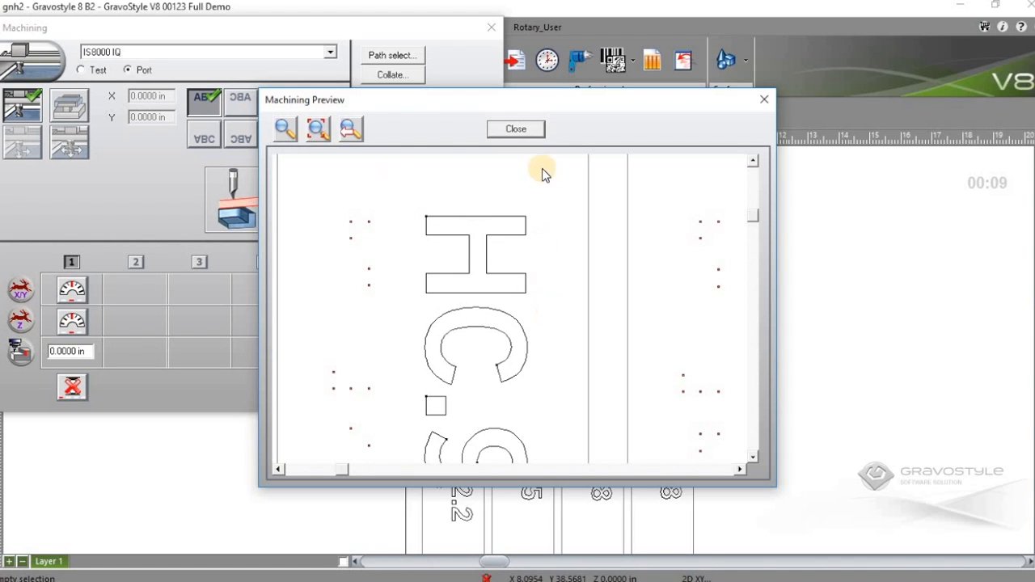
{"action": "left_click", "coordinate": [319, 129]}
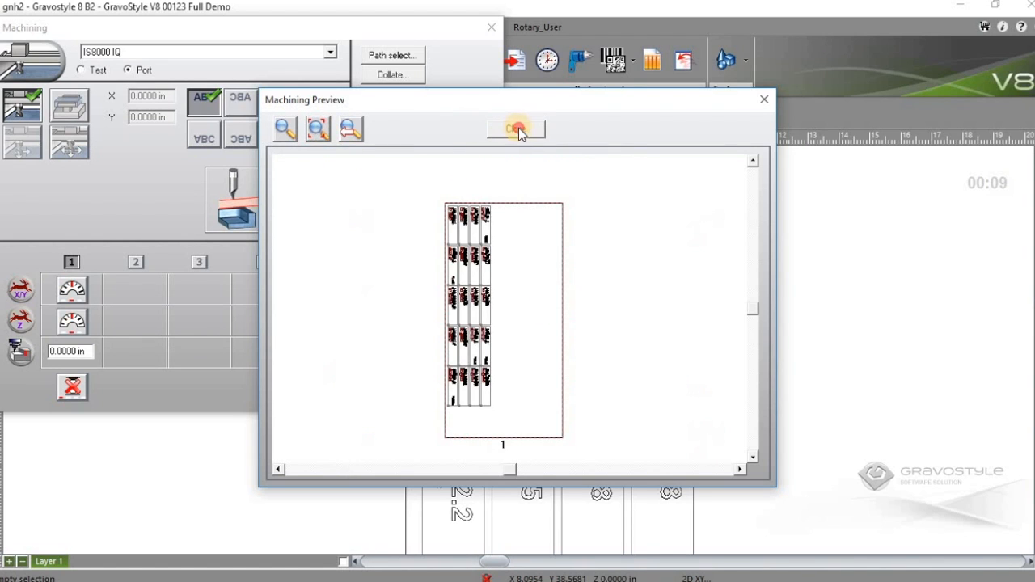
{"action": "left_click", "coordinate": [516, 128]}
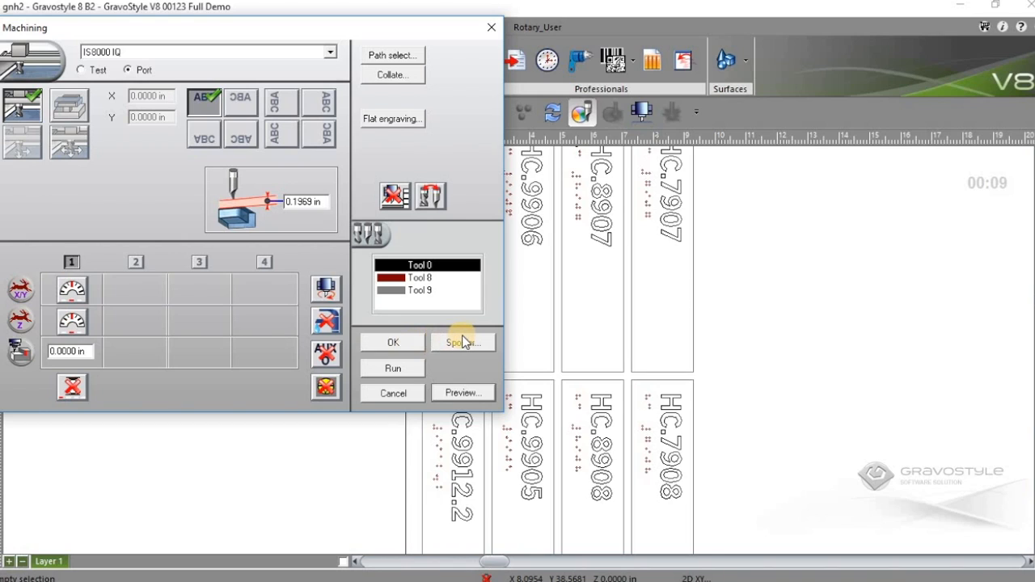